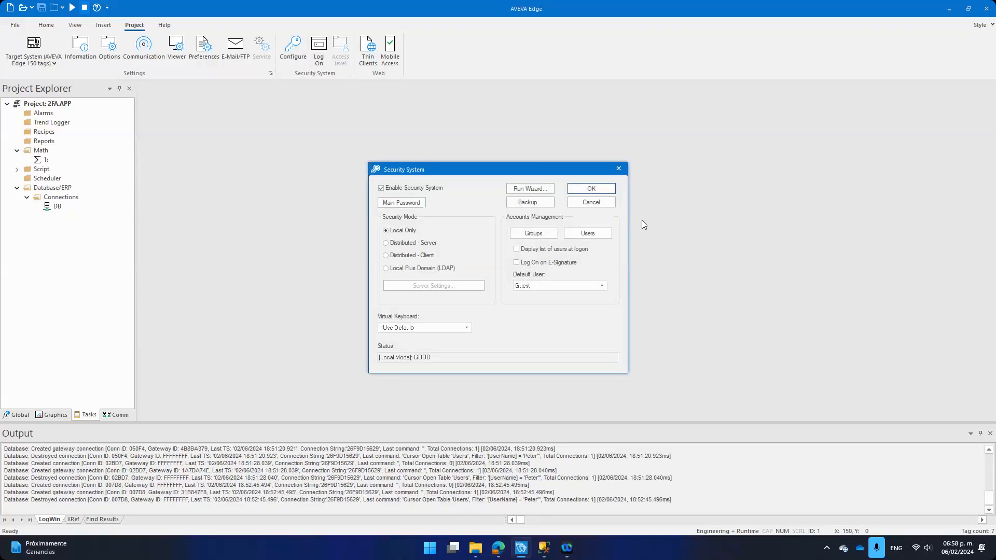
# Step: Confirm the Security System settings, keeping security enabled in Local Only mode with Guest as default
pyautogui.click(603, 194)
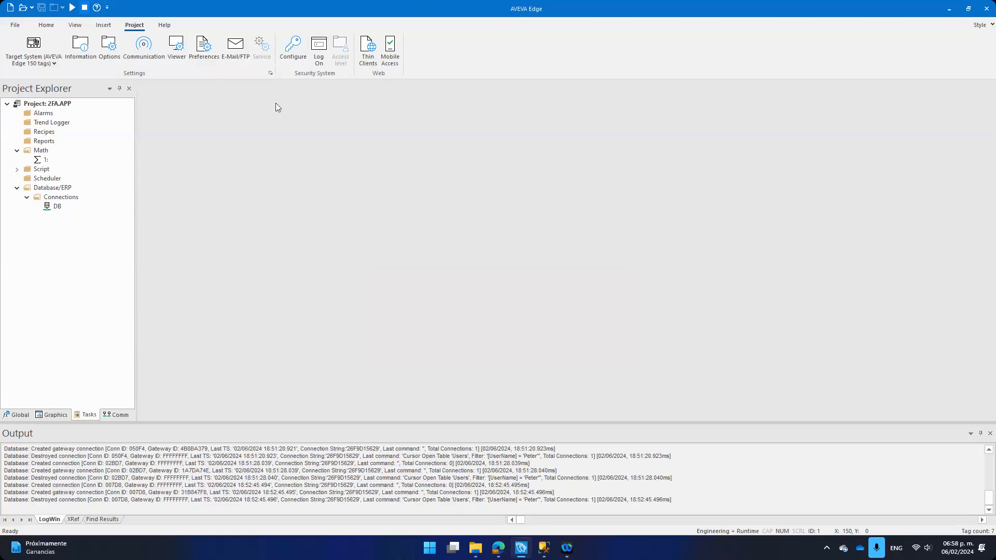
# Step: Run the project in runtime, reposition its window, and open the Log On form
pyautogui.click(72, 8)
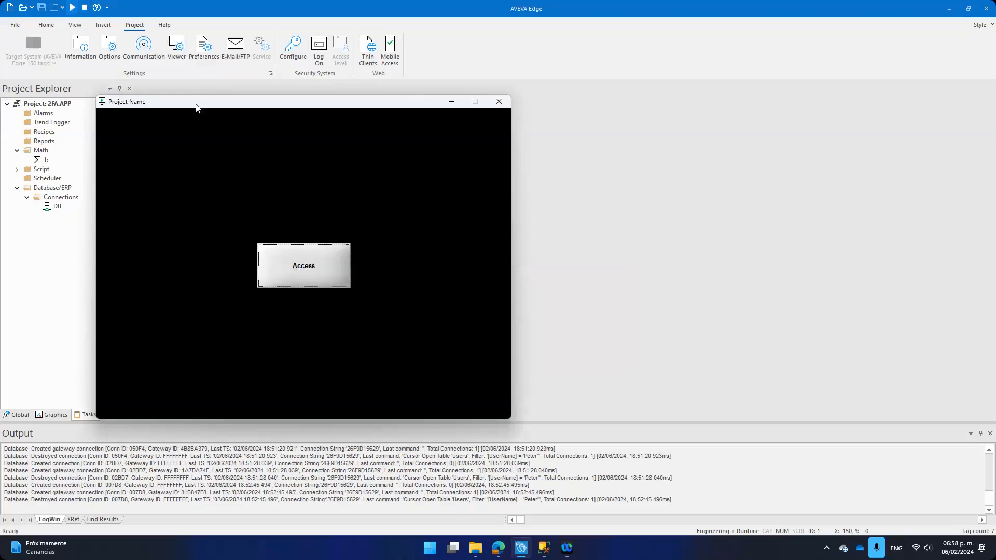
pyautogui.moveTo(196, 108); pyautogui.dragTo(330, 88)
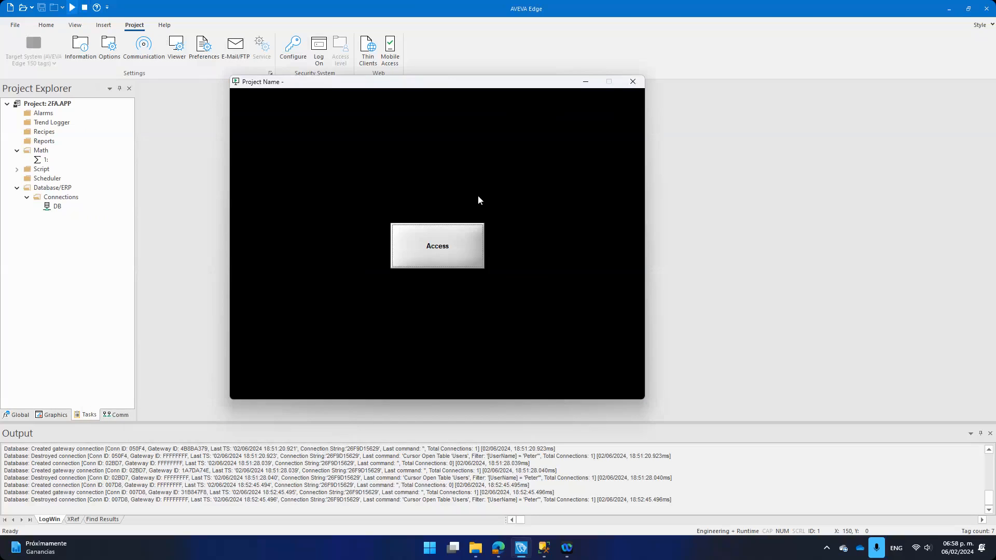
pyautogui.click(439, 247)
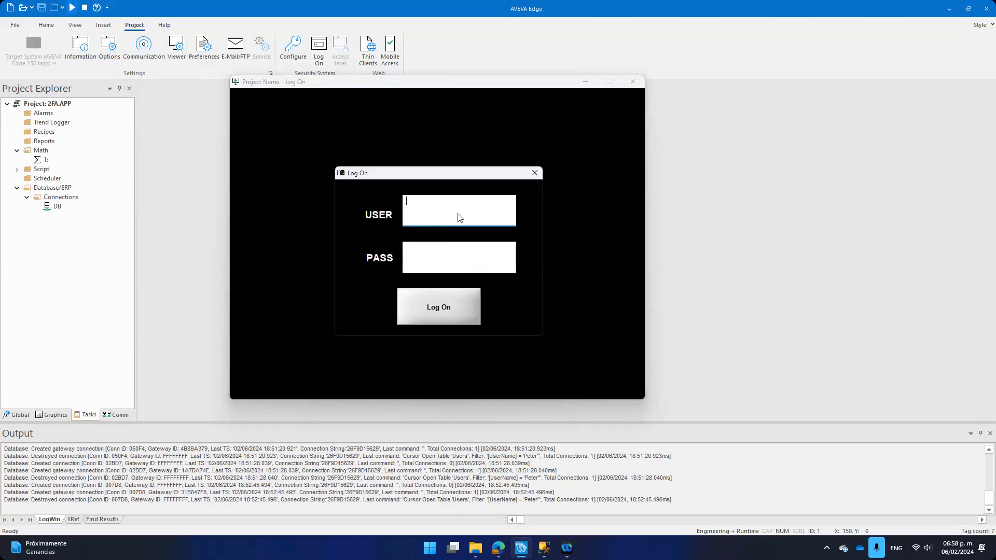
# Step: Enter the user name and password and submit the log-on
pyautogui.write('Peter')
pyautogui.press('Tab')
pyautogui.write('•••••')
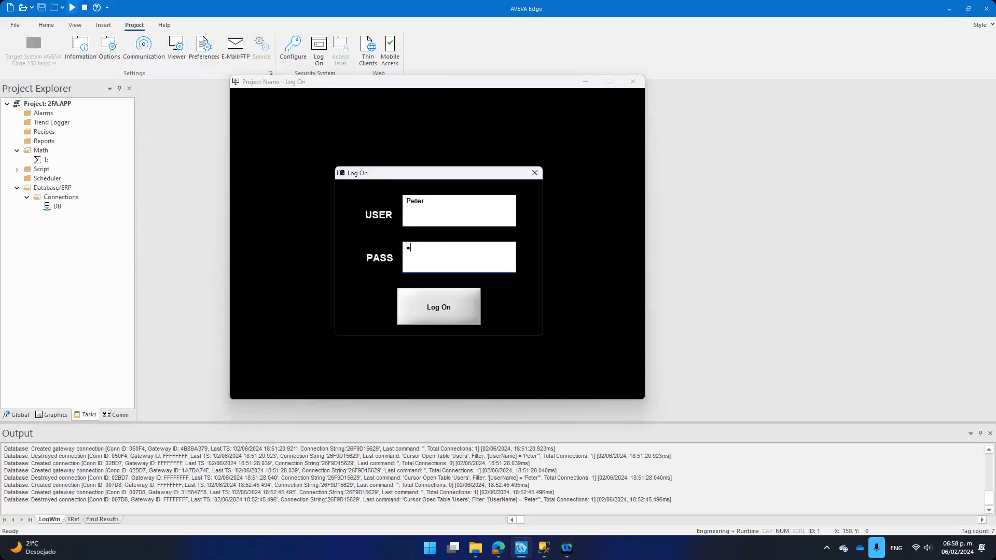
pyautogui.click(447, 306)
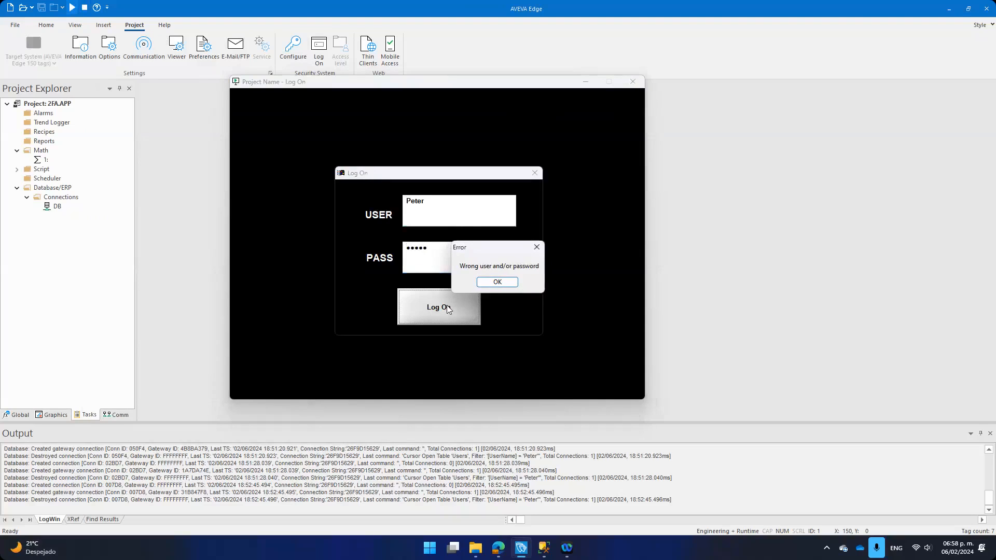
# Step: Dismiss the wrong-password error, replace the password with the correct one, and log on again
pyautogui.click(497, 283)
pyautogui.click(454, 259)
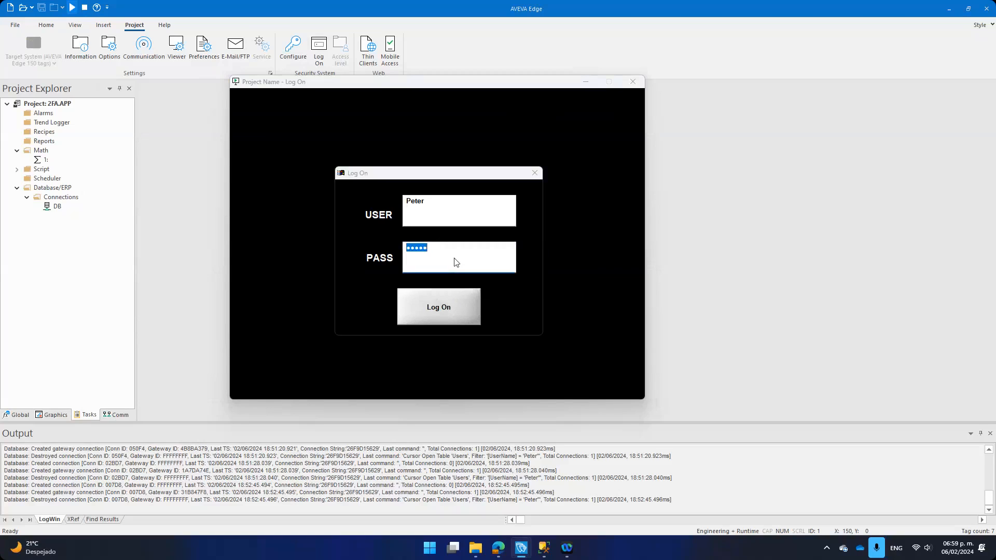
pyautogui.write('••••')
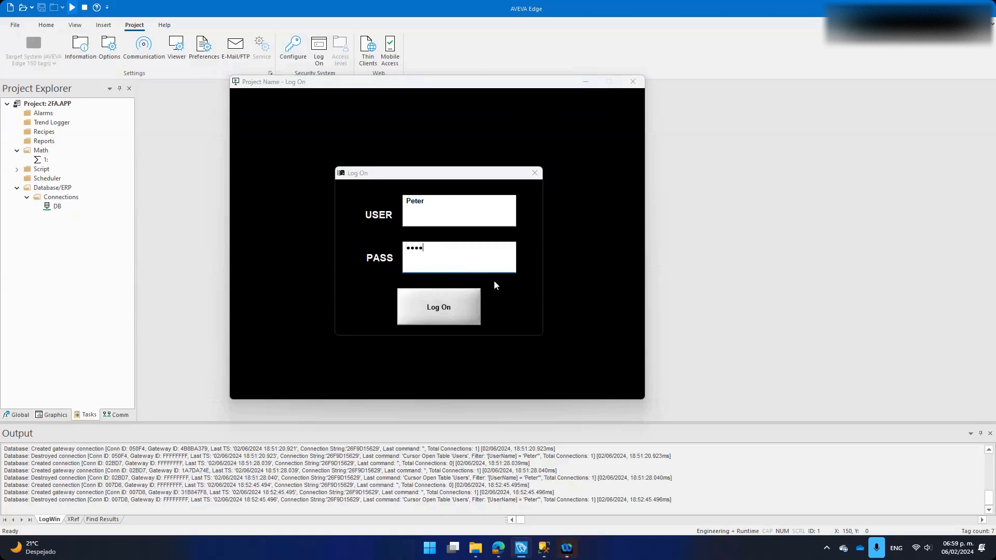
pyautogui.click(445, 311)
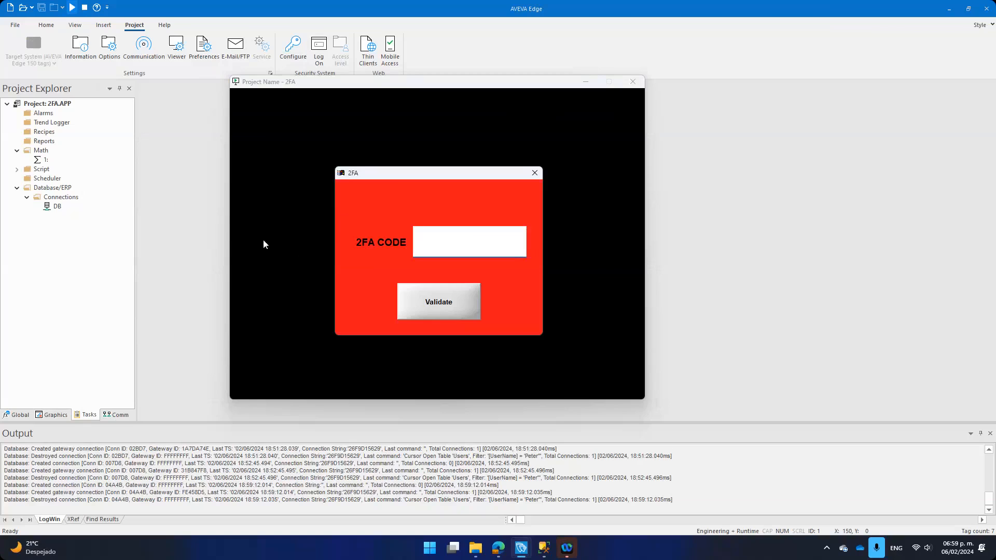
# Step: Check the first user's name and registered e-mail in the SCADA dbo.Users table
pyautogui.click(544, 549)
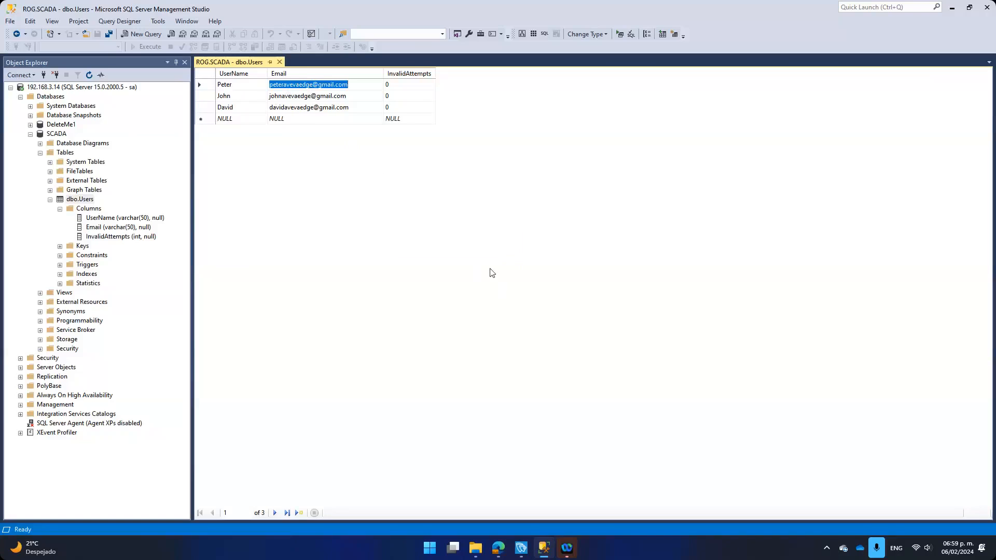
pyautogui.click(237, 86)
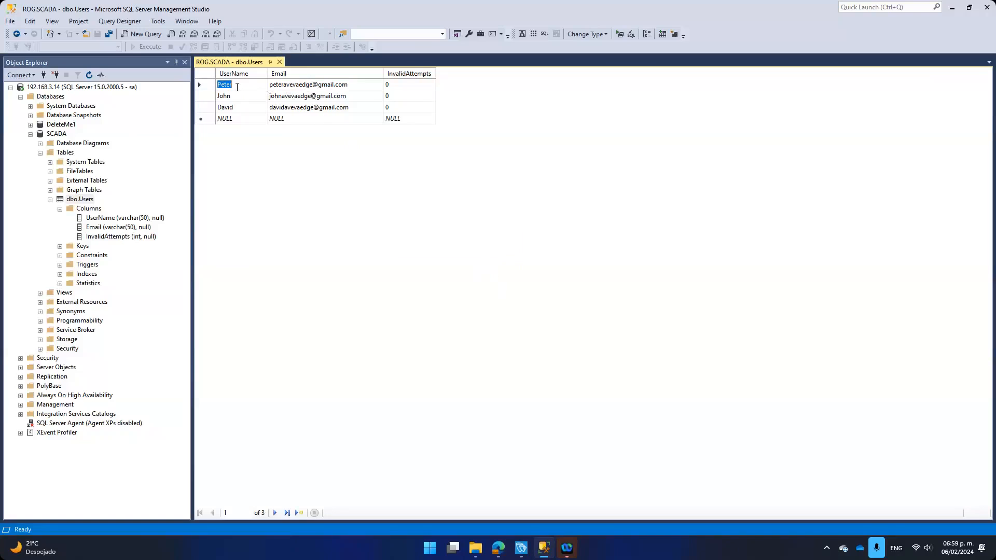
pyautogui.click(280, 85)
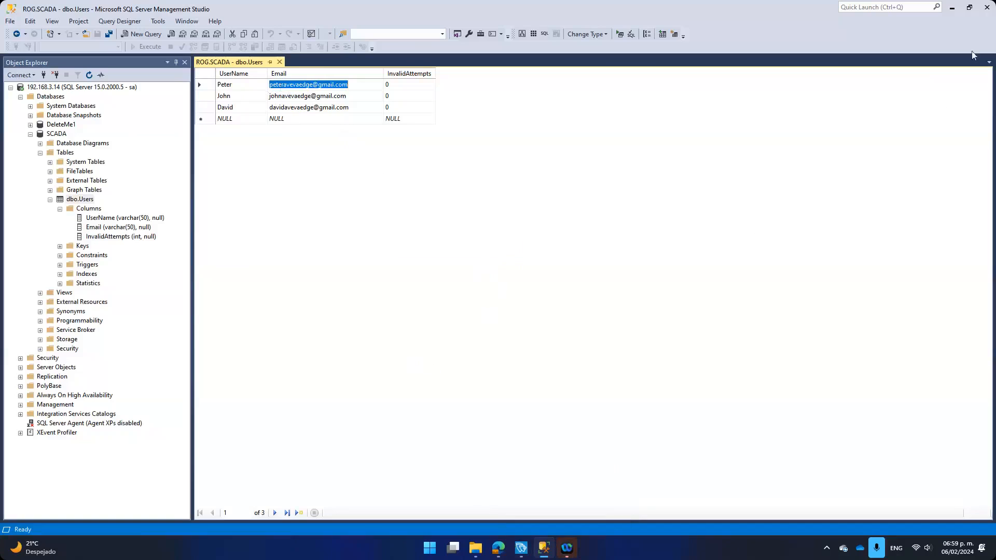
# Step: Minimise SSMS and open the earlier 2FA code e-mail in Gmail
pyautogui.click(957, 10)
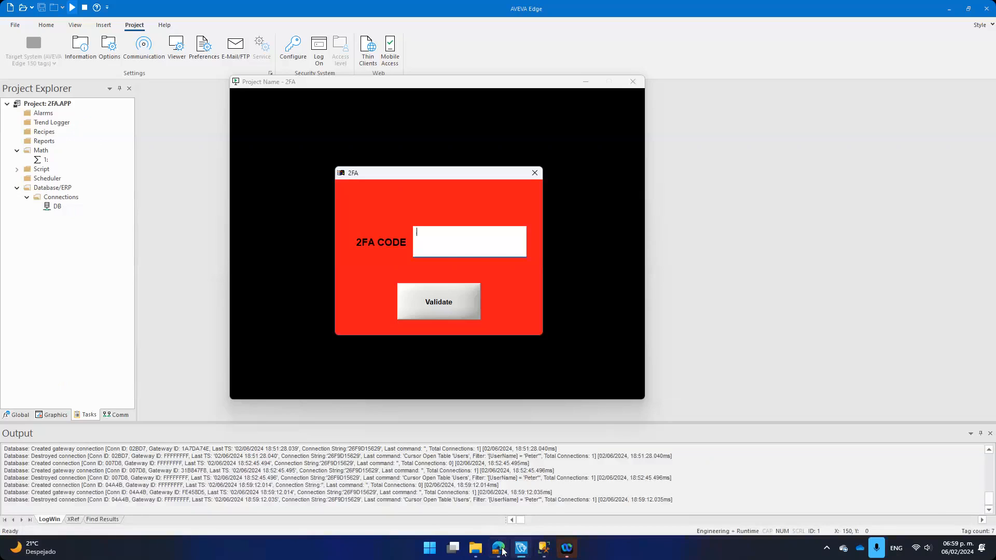
pyautogui.moveTo(498, 548)
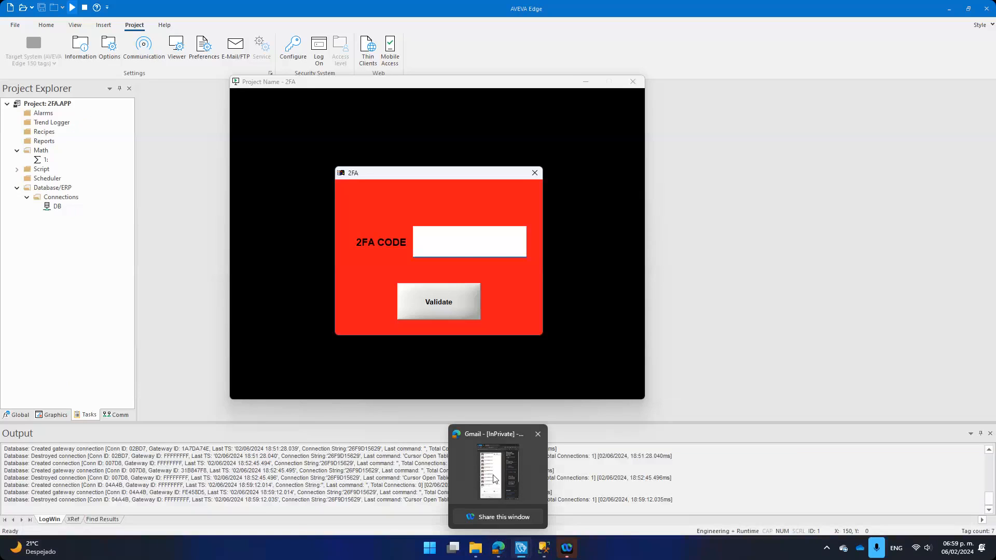
pyautogui.click(494, 479)
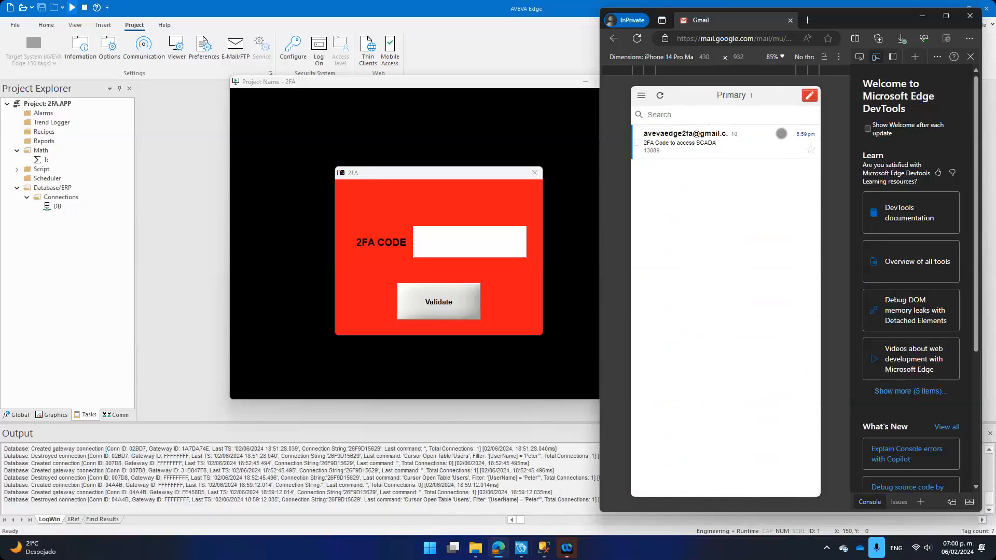
pyautogui.click(700, 148)
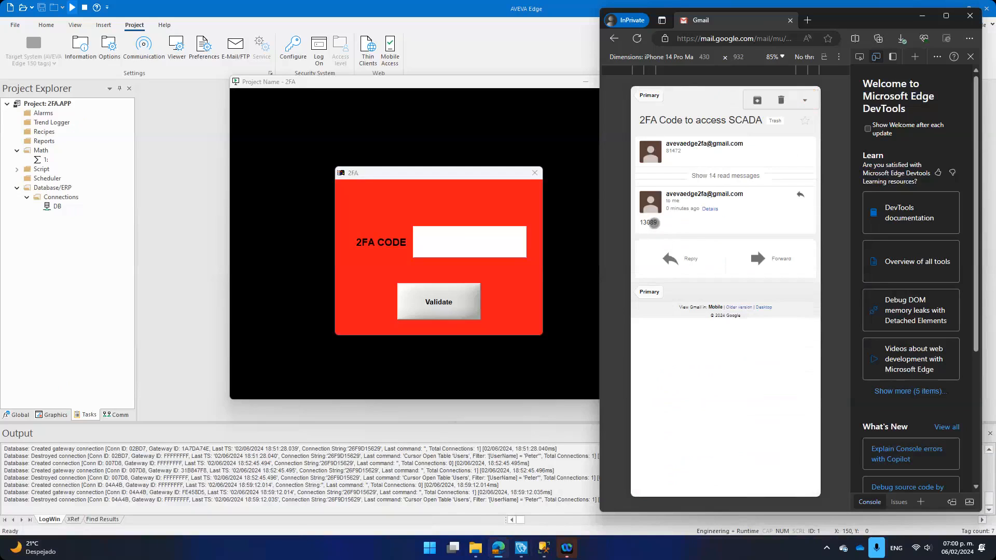
# Step: Close the 2FA prompt, log on again to request a fresh code, and return to Gmail
pyautogui.click(535, 172)
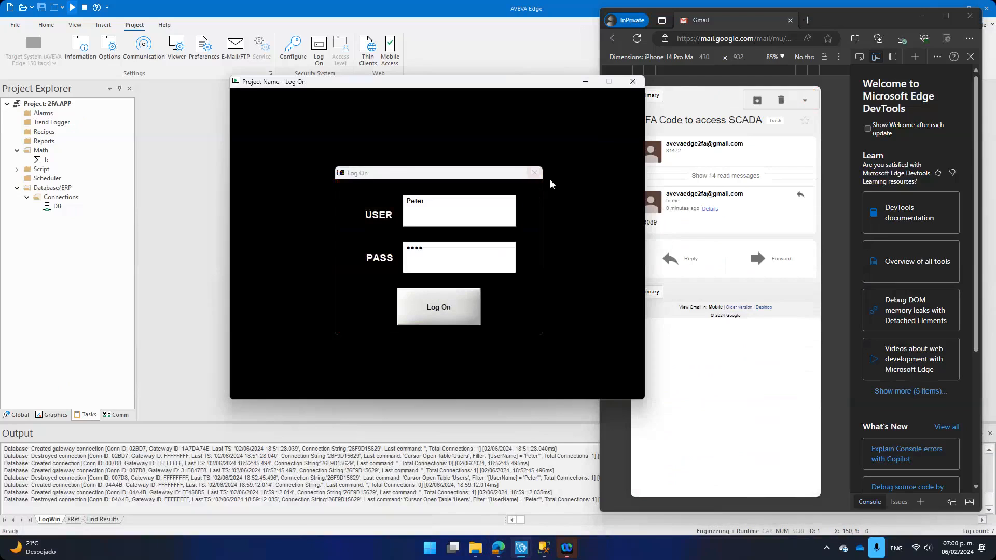
pyautogui.click(655, 98)
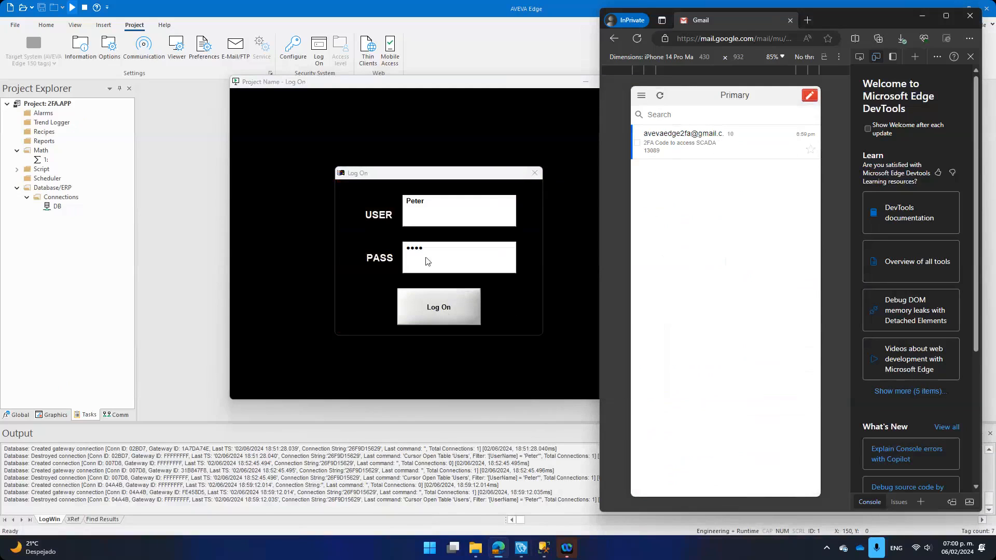
pyautogui.click(437, 307)
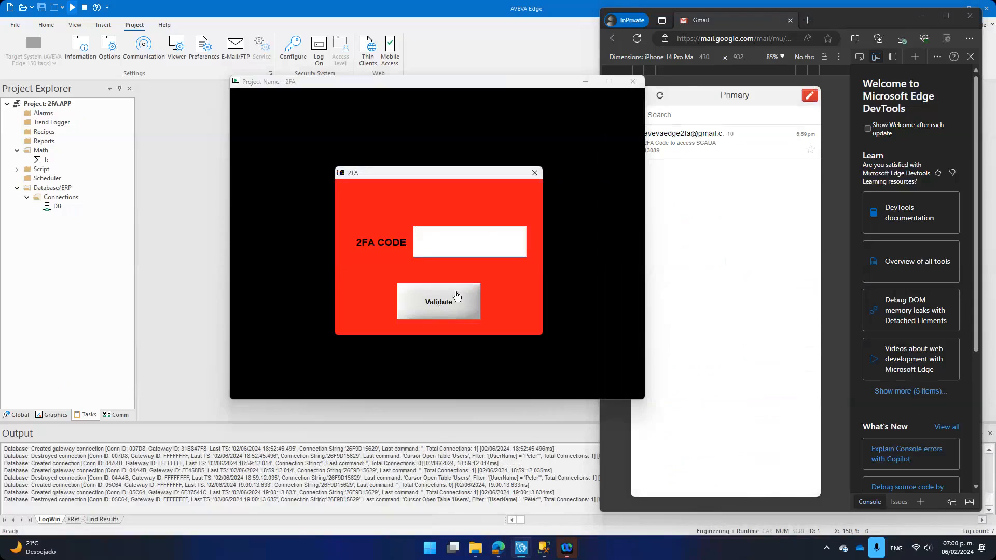
pyautogui.click(730, 214)
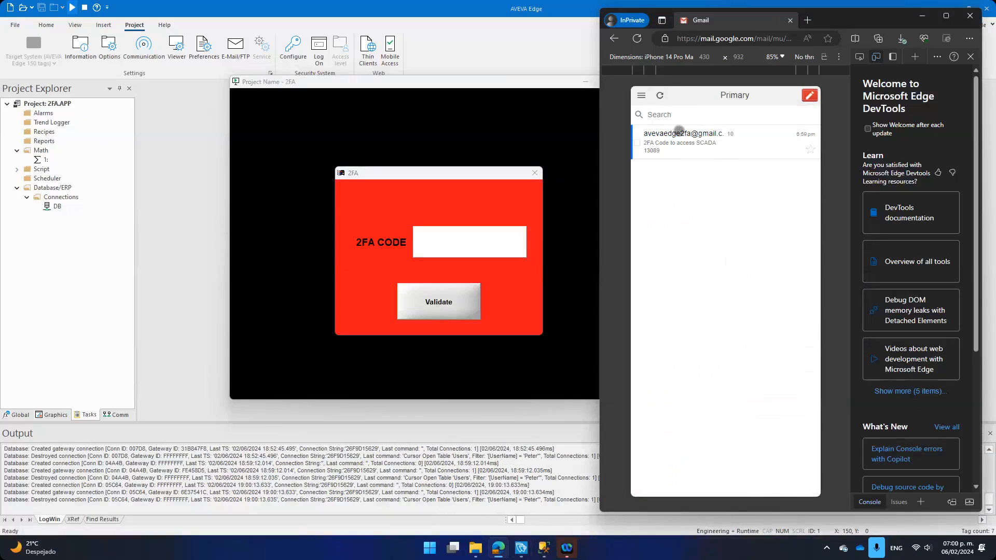
pyautogui.click(660, 95)
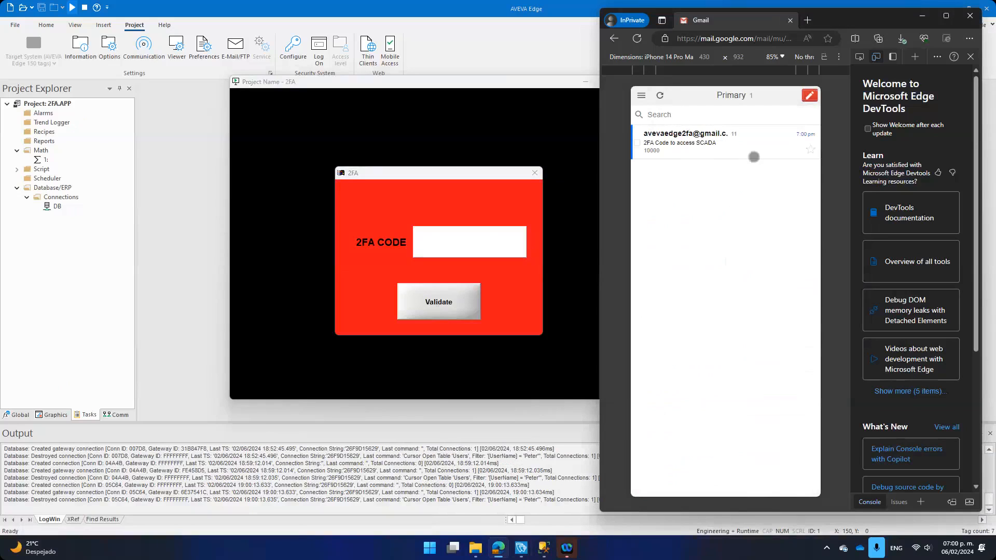
pyautogui.click(732, 150)
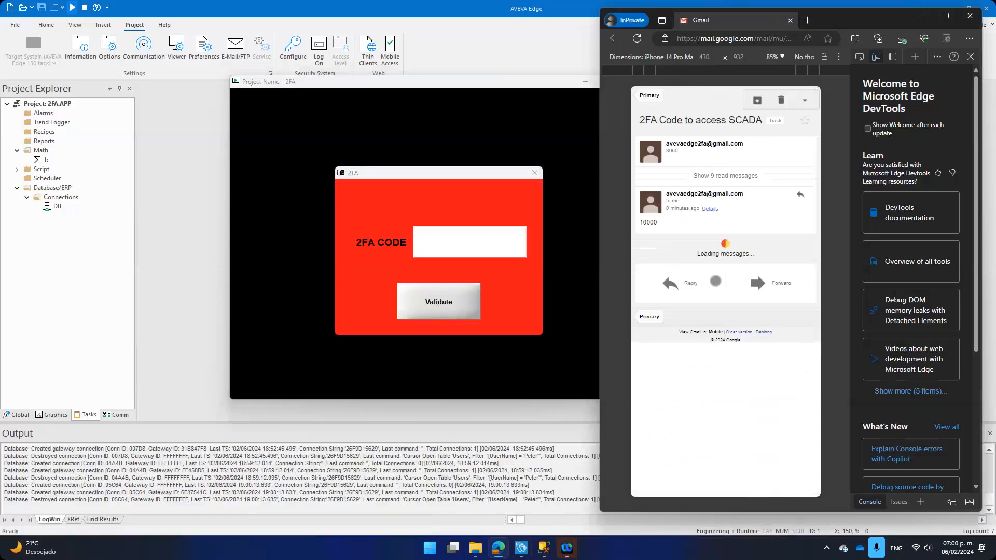
pyautogui.click(481, 253)
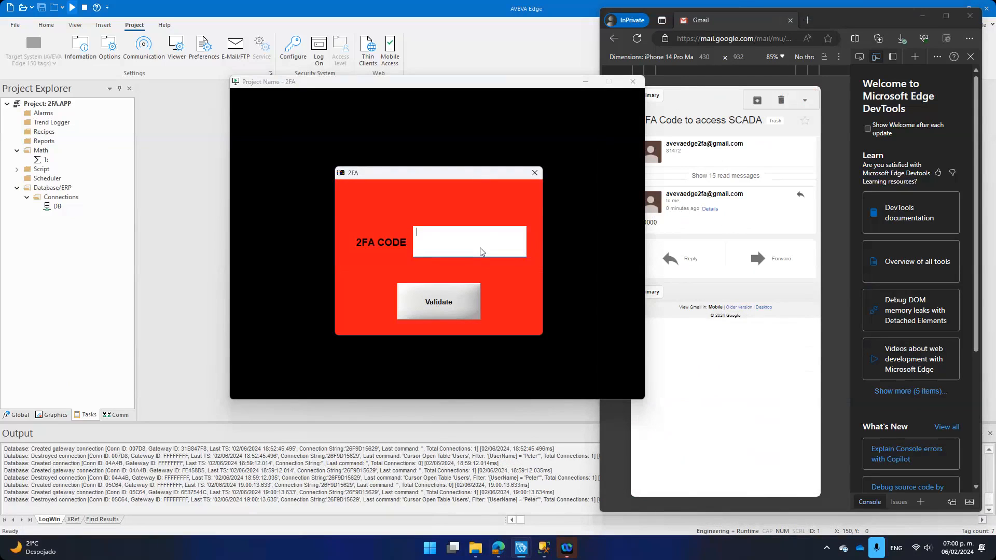
pyautogui.click(680, 255)
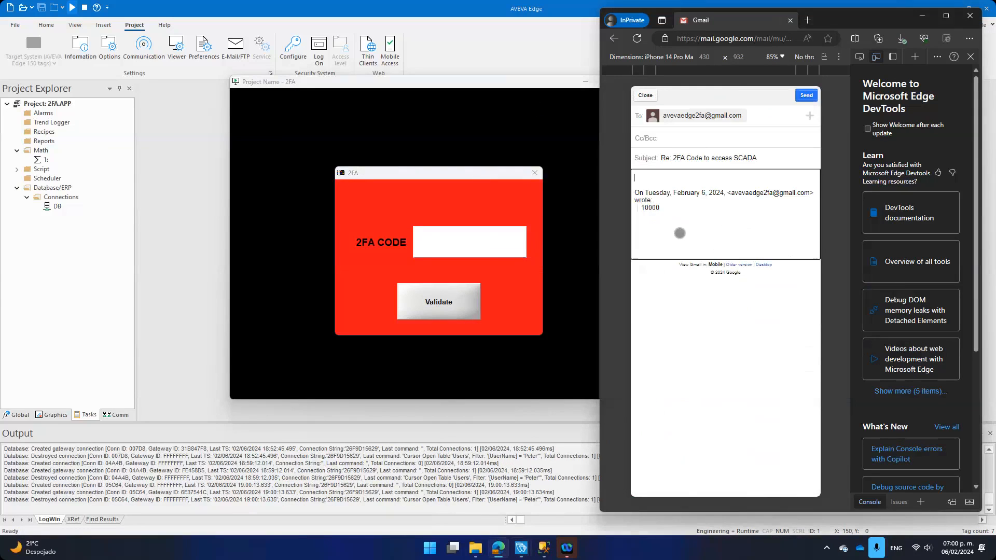
pyautogui.click(465, 250)
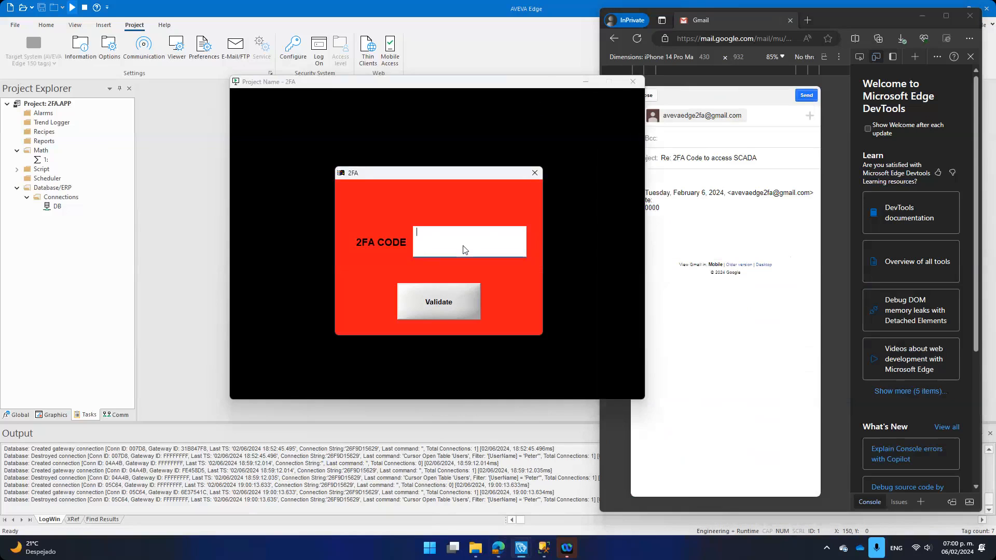
pyautogui.write('10000')
# Step: Discard the accidental reply draft and validate the 2FA code
pyautogui.click(697, 323)
pyautogui.click(647, 97)
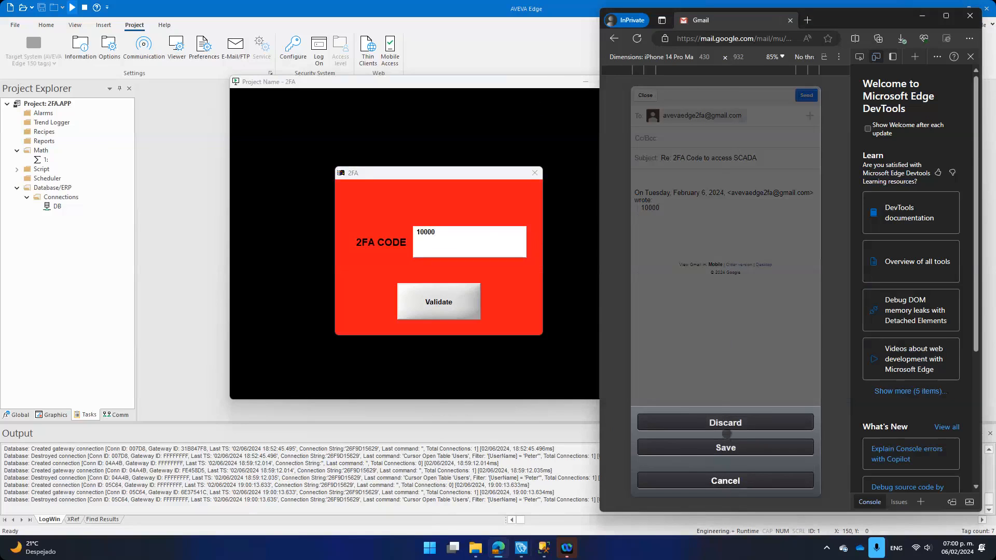
pyautogui.click(727, 426)
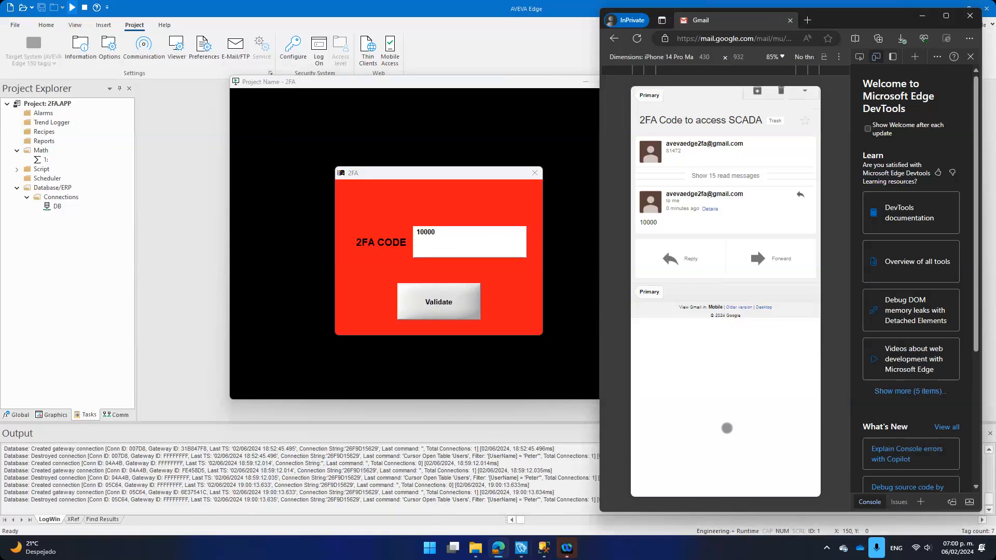
pyautogui.click(442, 306)
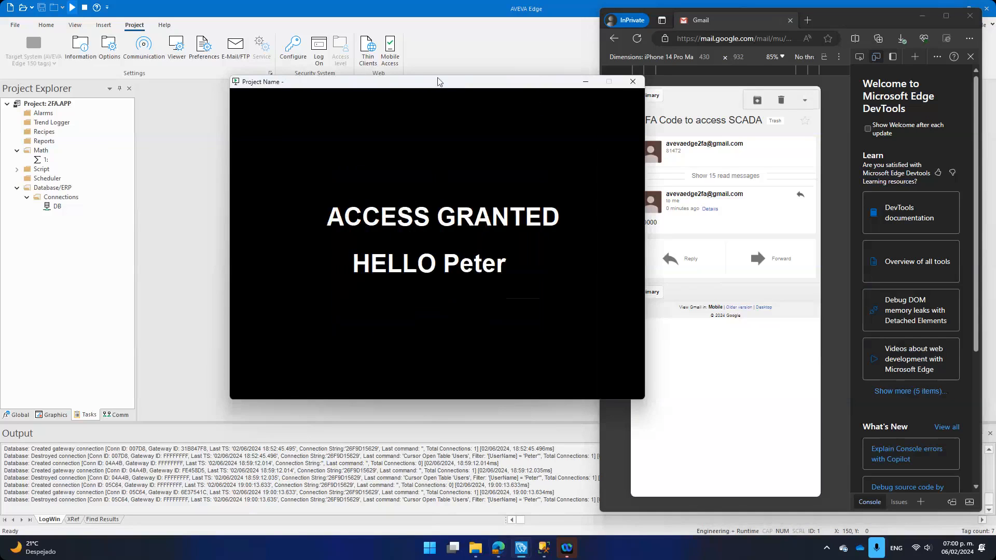
# Step: Drag the ACCESS GRANTED runtime window left to uncover the 2FA code e-mail
pyautogui.moveTo(349, 84); pyautogui.dragTo(251, 95)
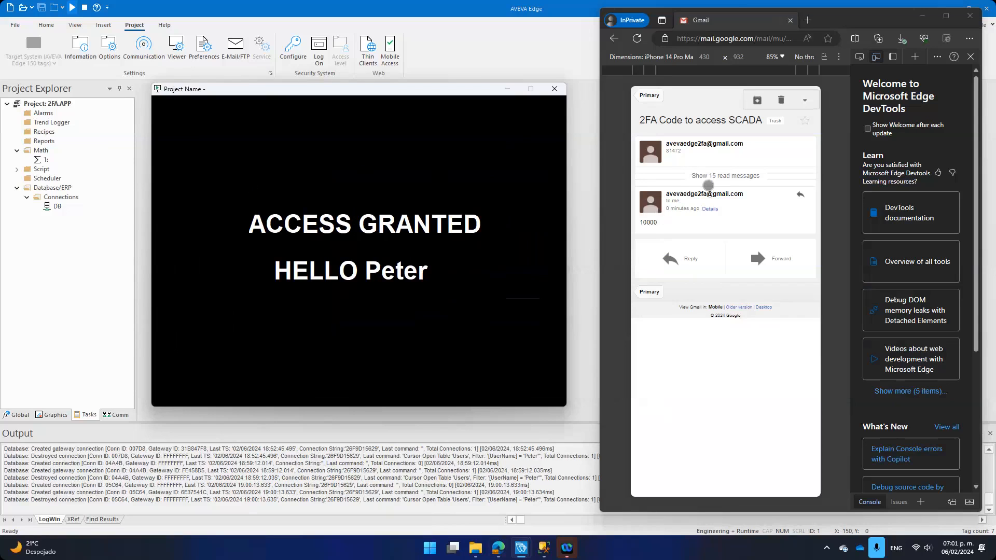
pyautogui.click(719, 179)
pyautogui.scroll(-2, 683, 284)
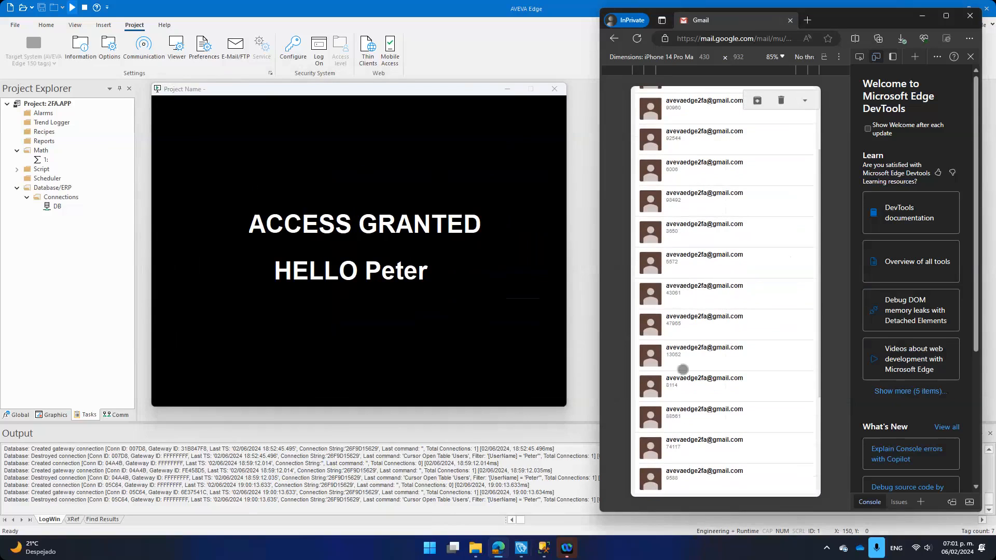
pyautogui.scroll(2, 691, 288)
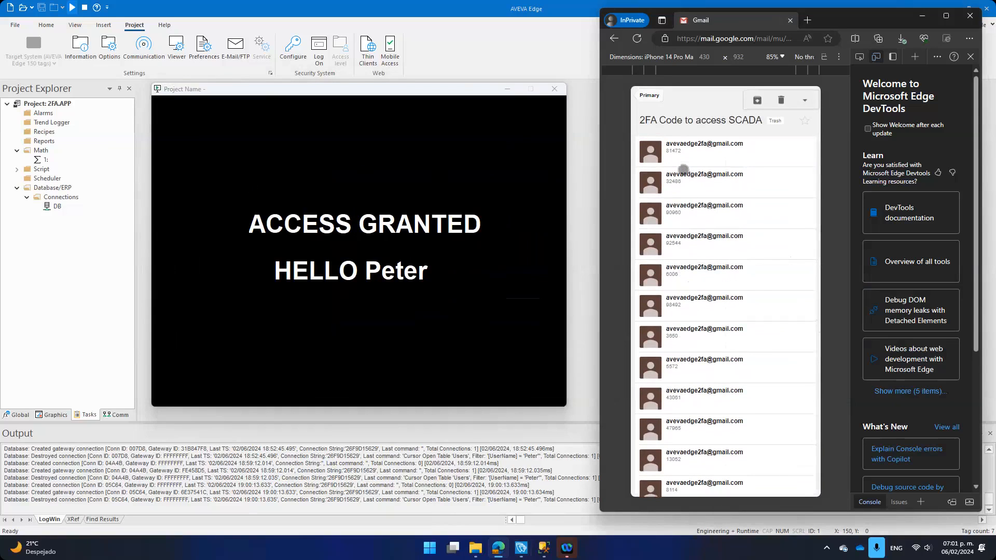
pyautogui.scroll(5, 685, 306)
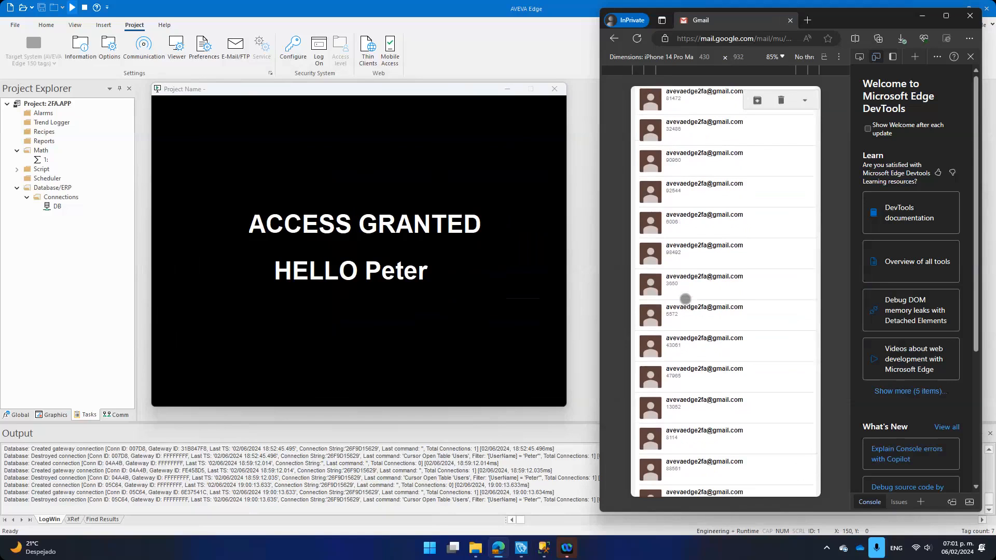
pyautogui.scroll(2, 686, 299)
pyautogui.scroll(-2, 676, 256)
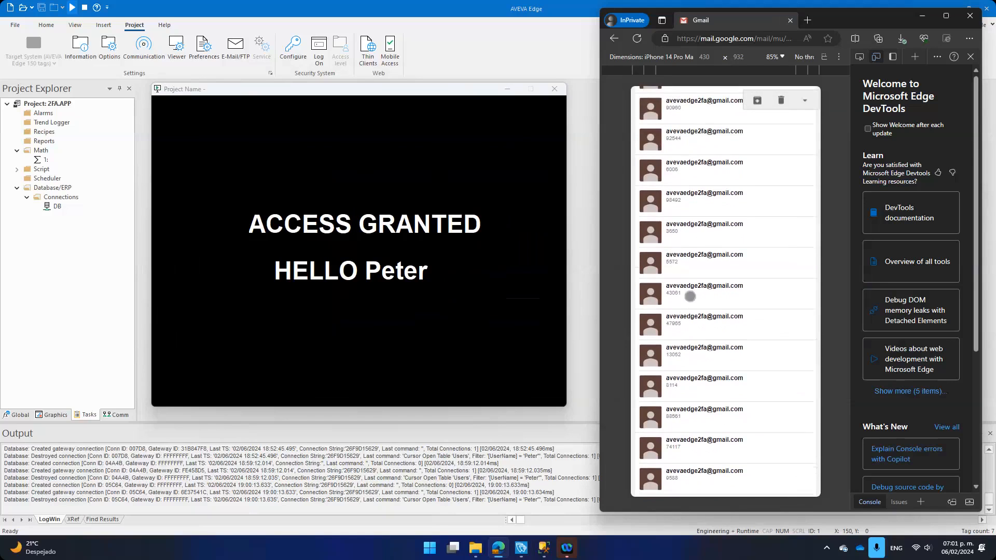
pyautogui.scroll(1, 691, 305)
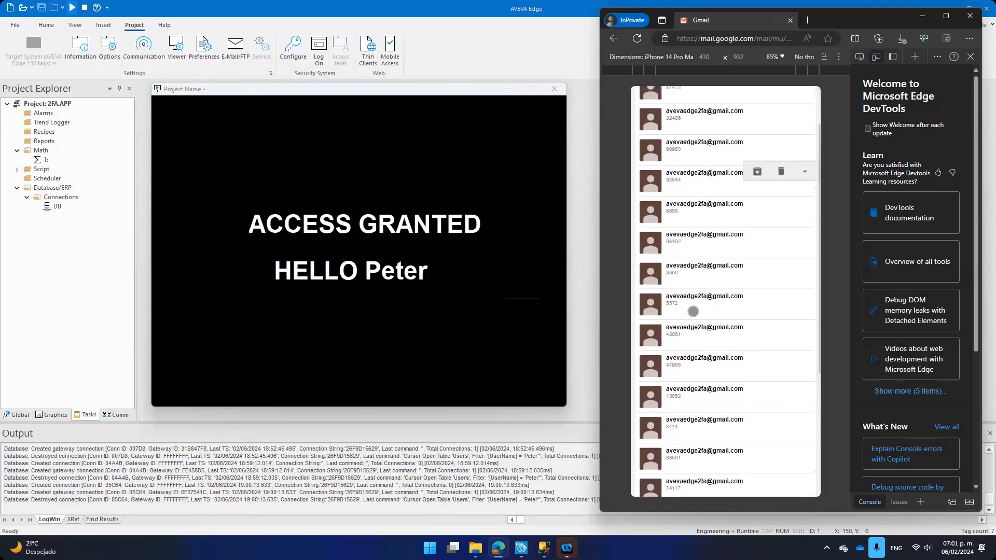
pyautogui.scroll(2, 694, 312)
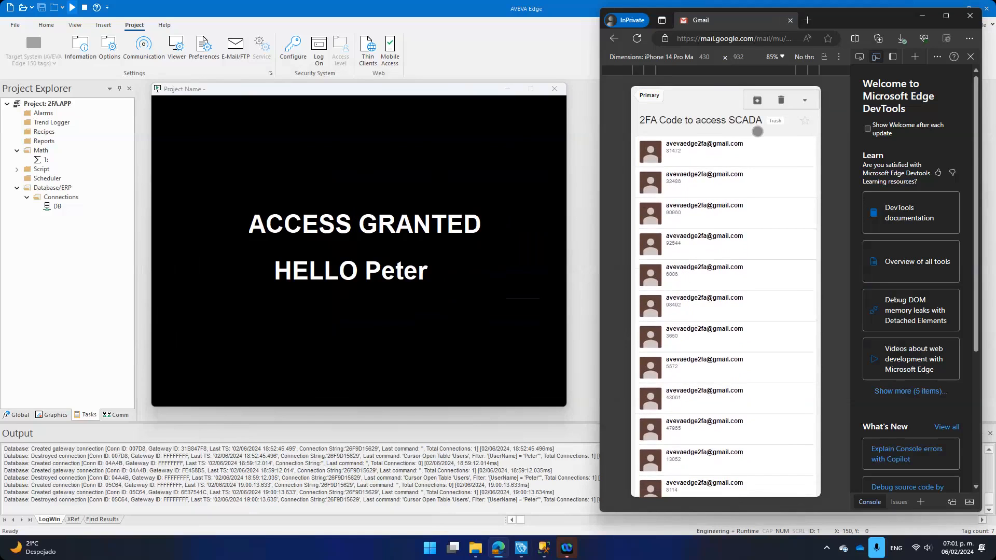
pyautogui.scroll(-4, 710, 266)
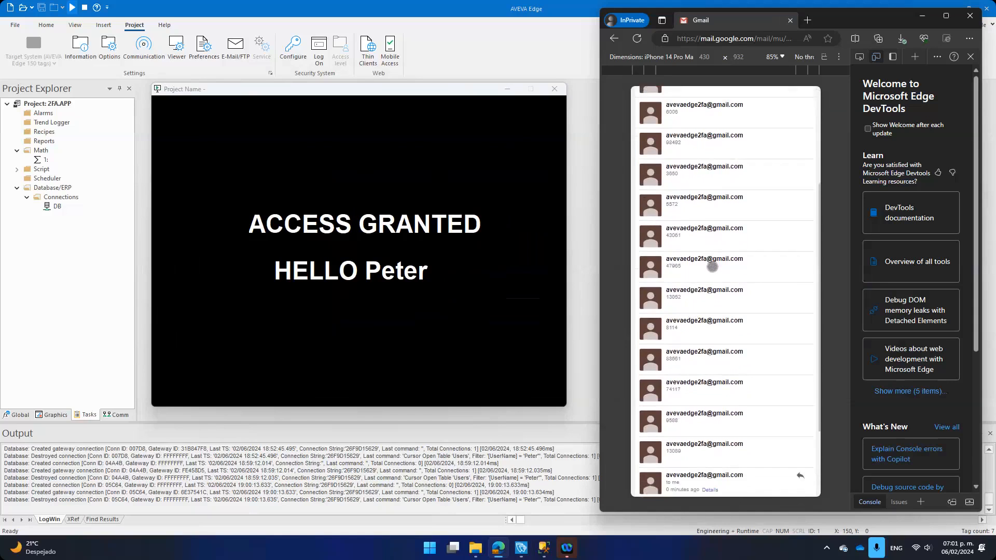
pyautogui.scroll(4, 712, 265)
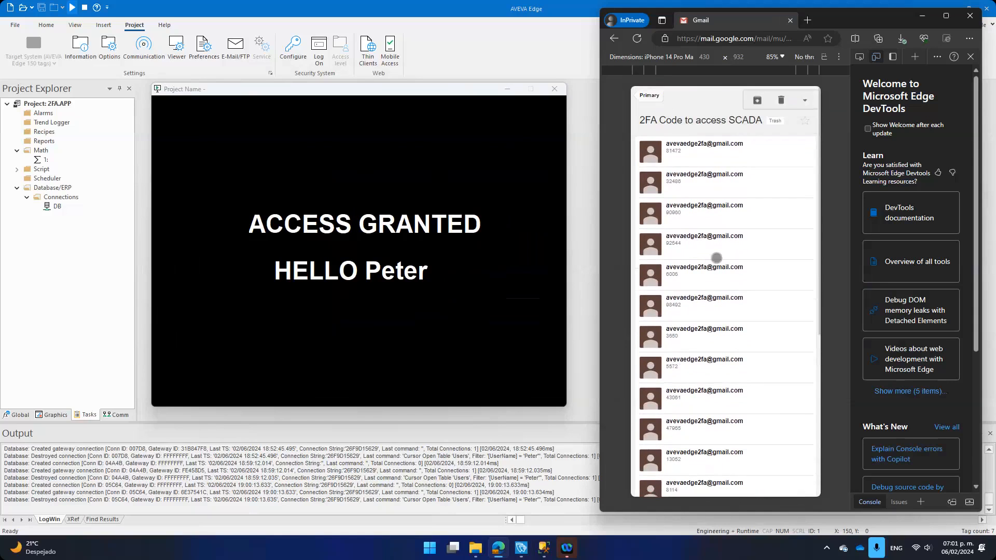
# Step: Stop the running project, then review the E-Mail/FTP settings (smtp.gmail.com, port 465, TLS) and cancel unchanged
pyautogui.click(582, 151)
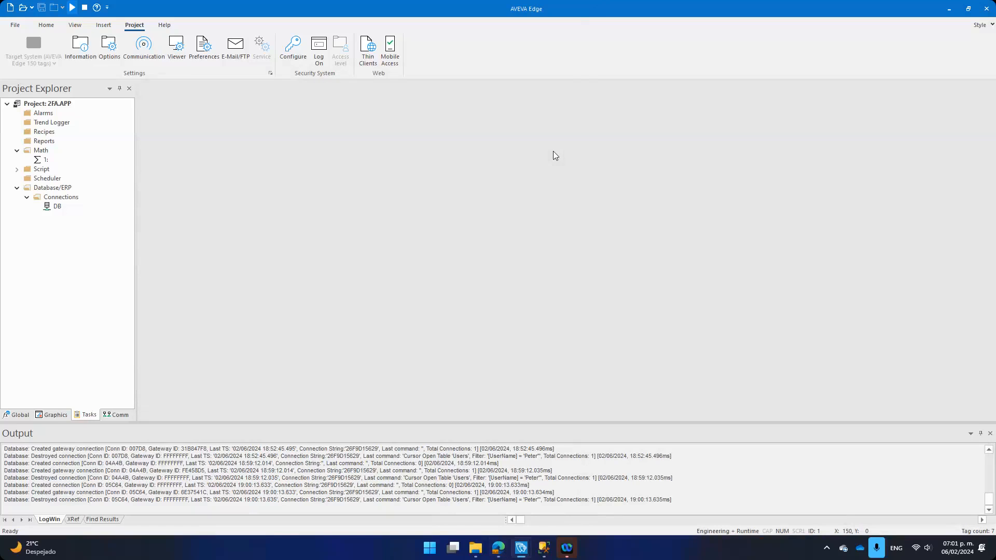
pyautogui.click(84, 9)
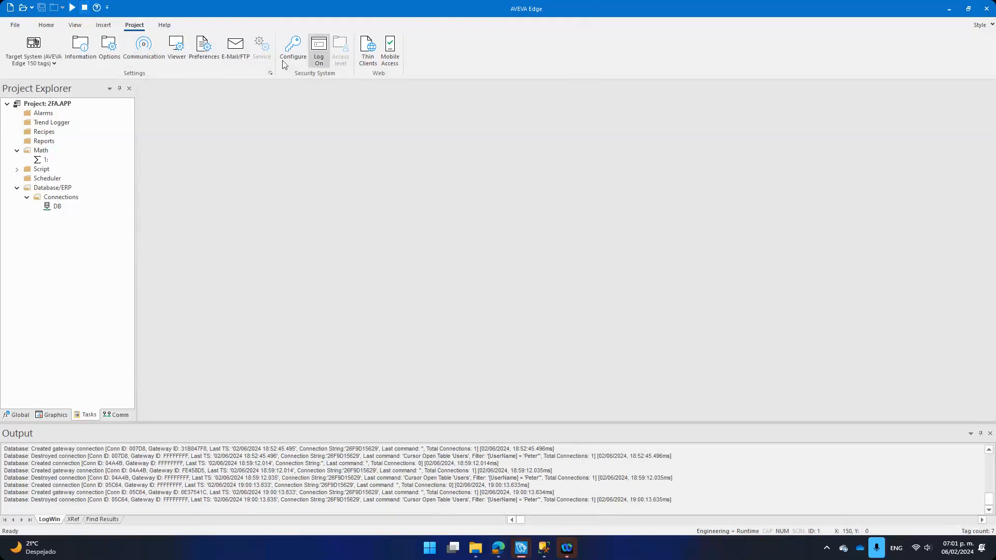
pyautogui.click(234, 49)
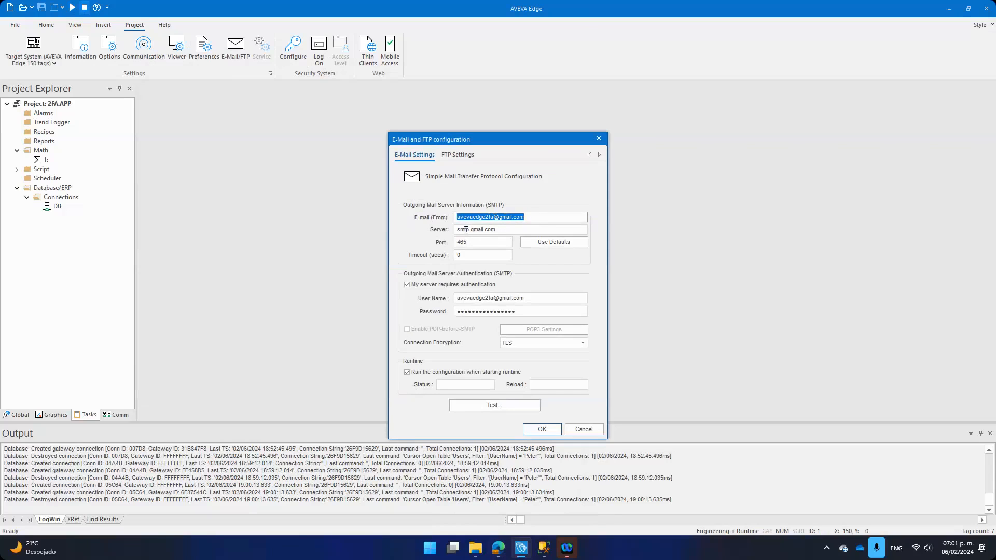
pyautogui.click(486, 242)
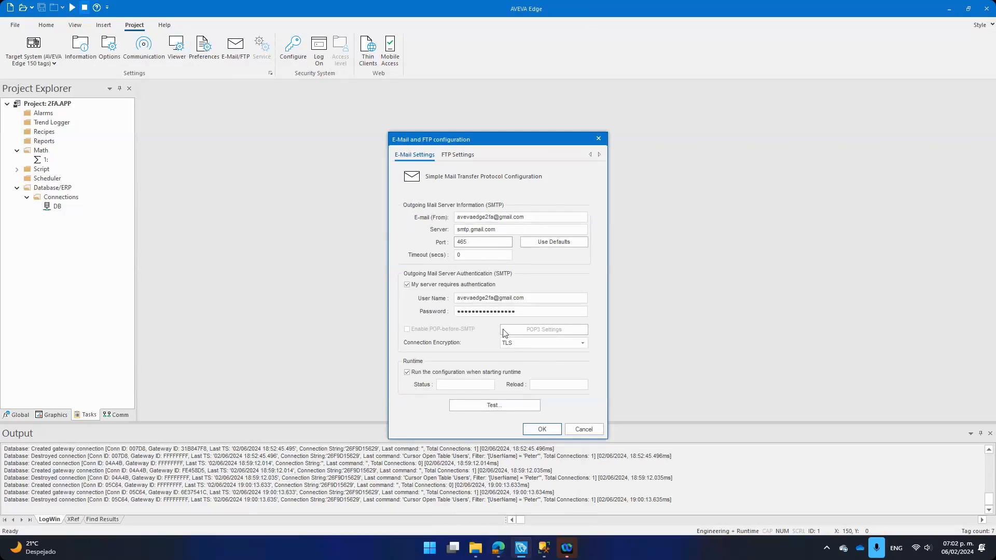
pyautogui.moveTo(499, 547)
pyautogui.click(501, 487)
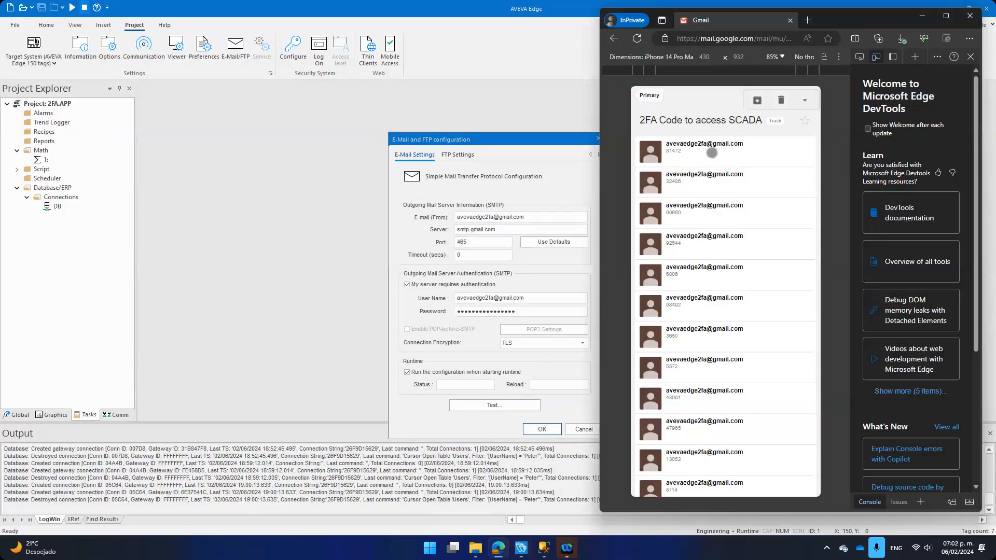
pyautogui.click(567, 172)
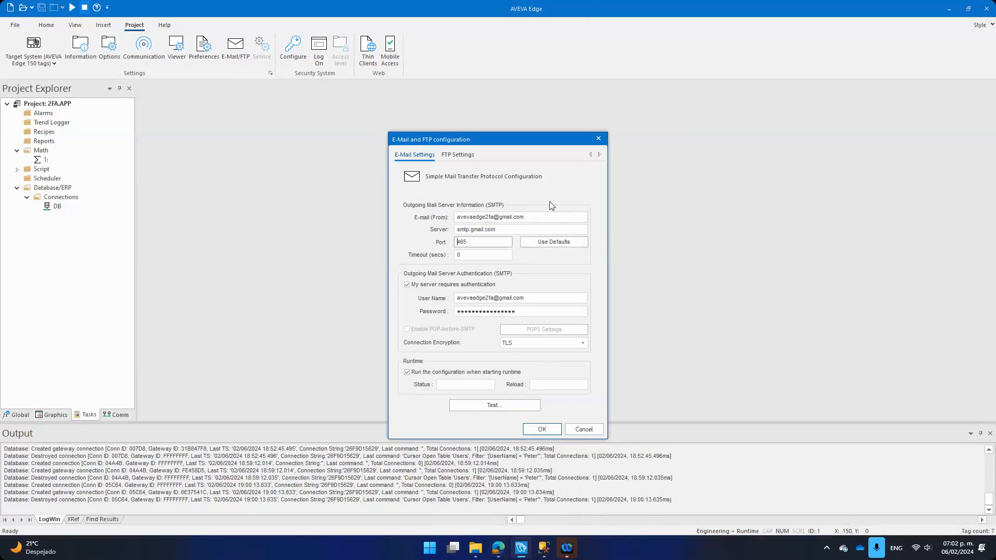
pyautogui.click(585, 430)
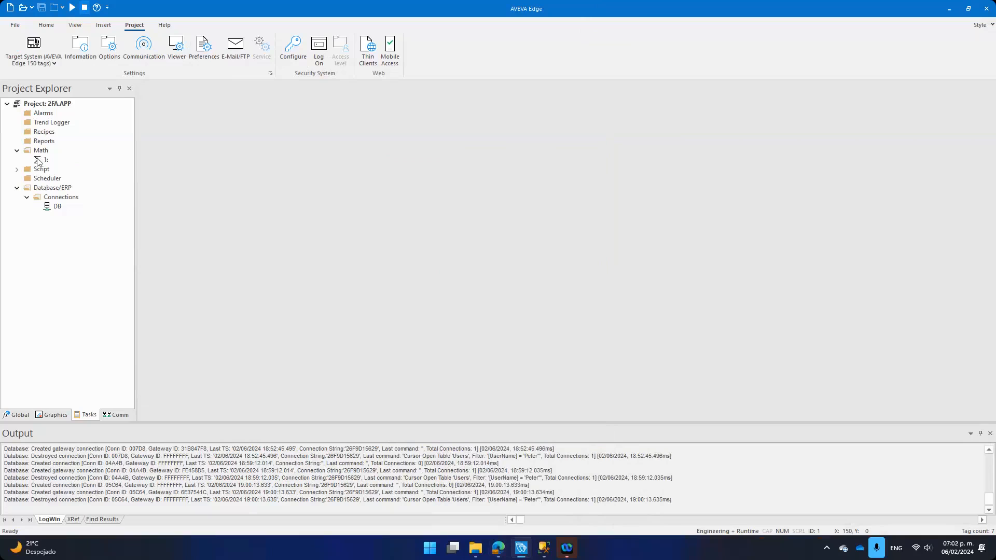
# Step: Inspect the Math worksheet's Rand()*100000 AuthenticationCode and DBSelect expressions, then switch to SSMS
pyautogui.doubleClick(39, 160)
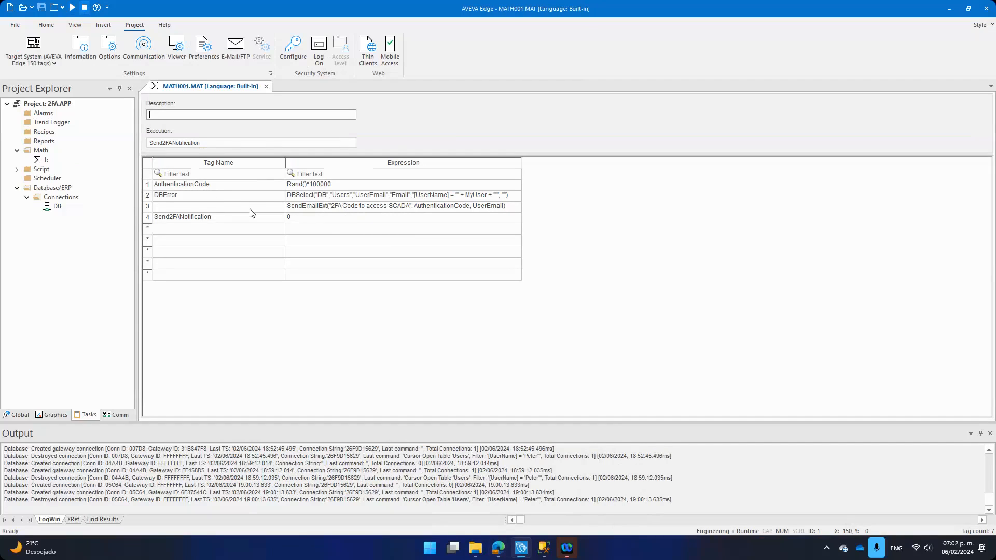
pyautogui.click(301, 187)
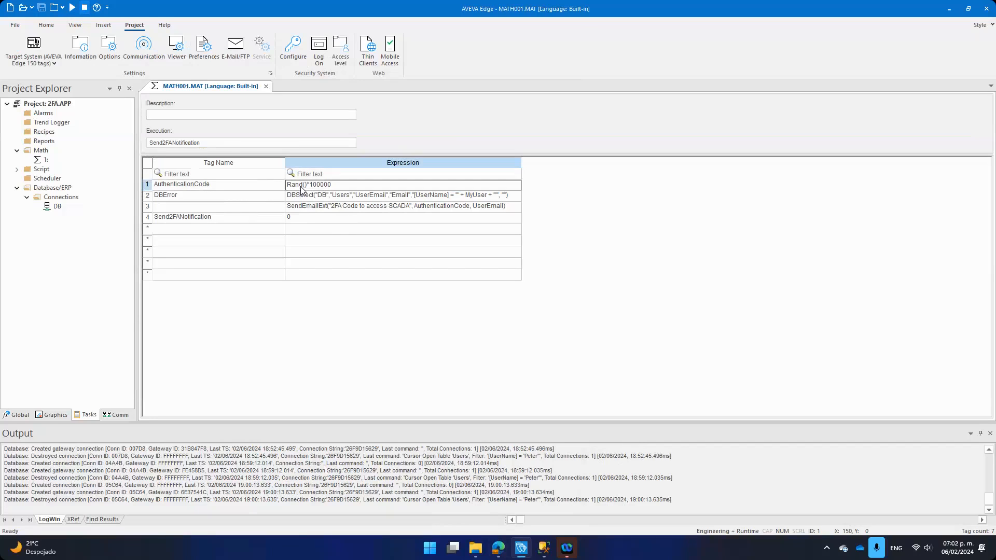
pyautogui.click(224, 187)
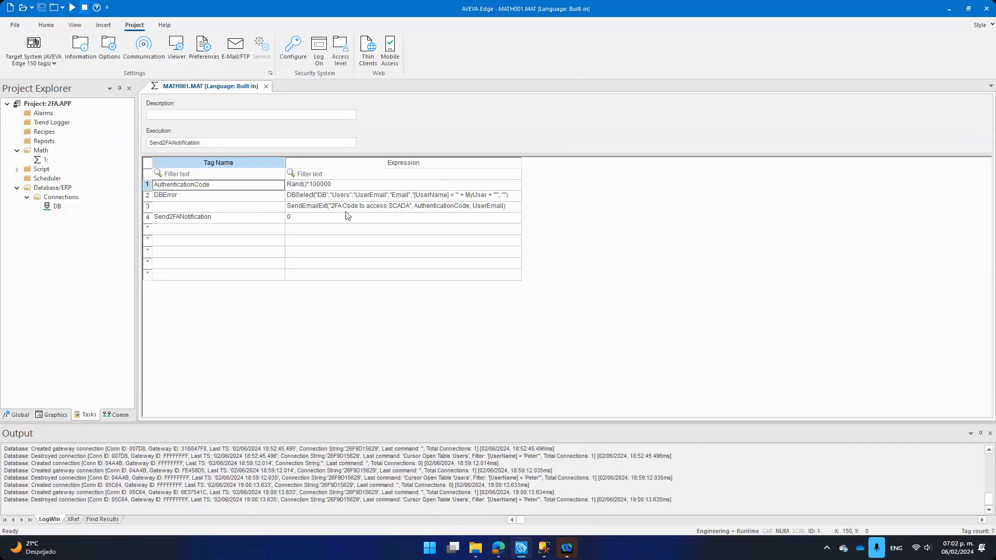
pyautogui.click(344, 197)
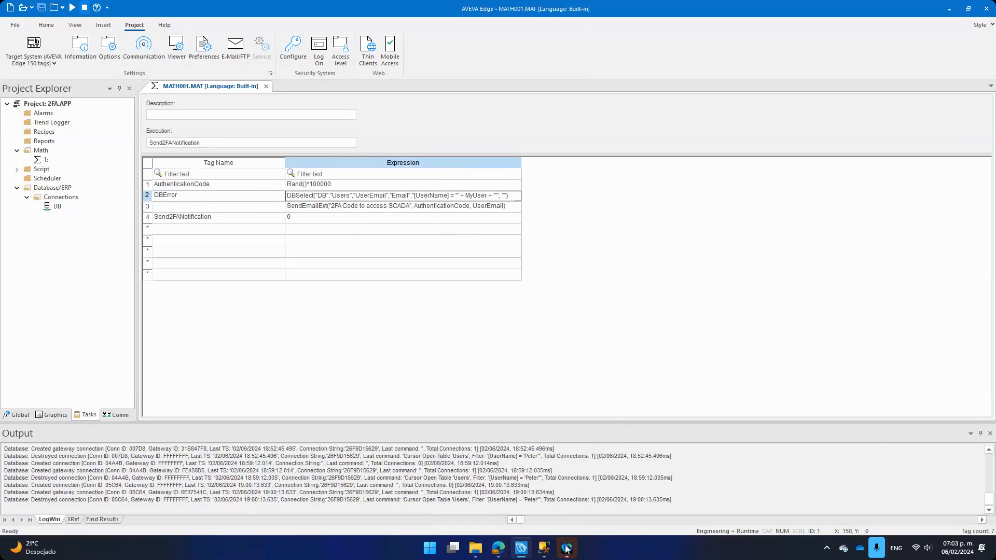
pyautogui.click(545, 547)
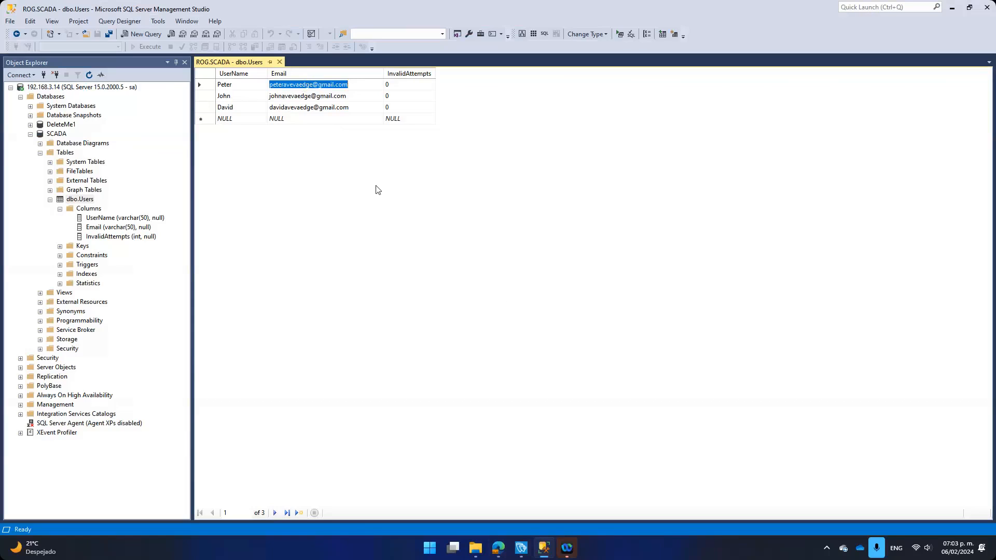
# Step: Minimise SQL Server Management Studio to bring the AVEVA Edge Math worksheet back into view
pyautogui.click(957, 7)
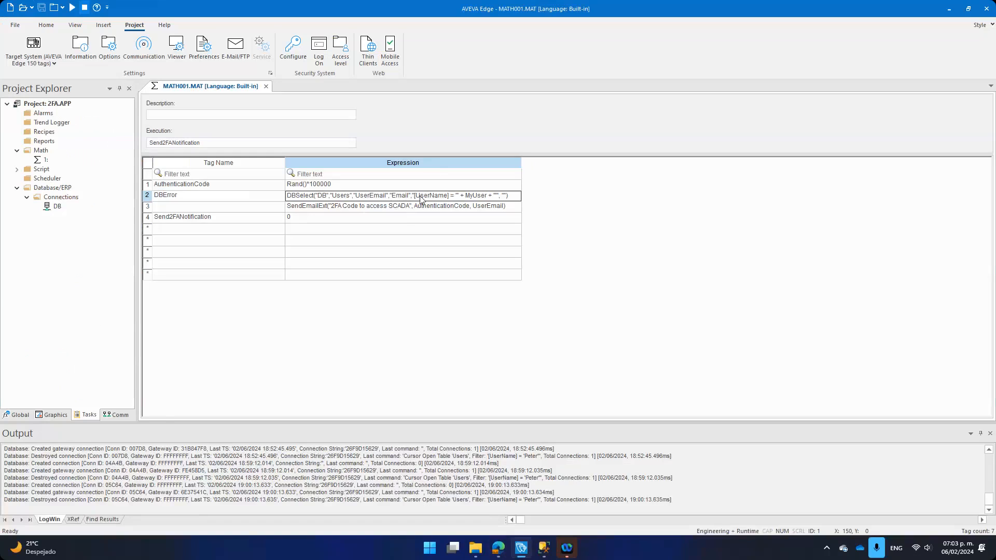
# Step: Review the SendEmailExt expression on row 3 of MATH001 without changing it
pyautogui.click(381, 208)
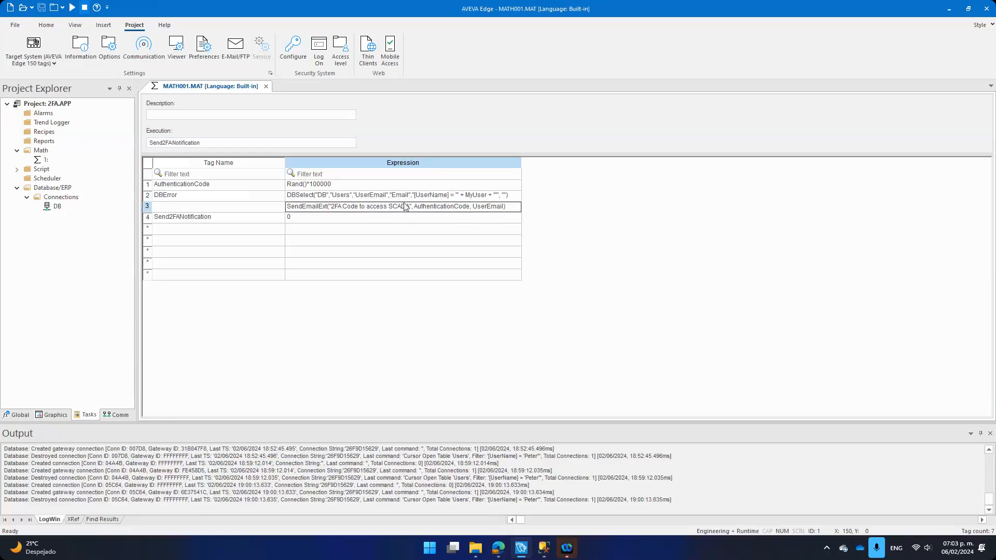
pyautogui.click(442, 212)
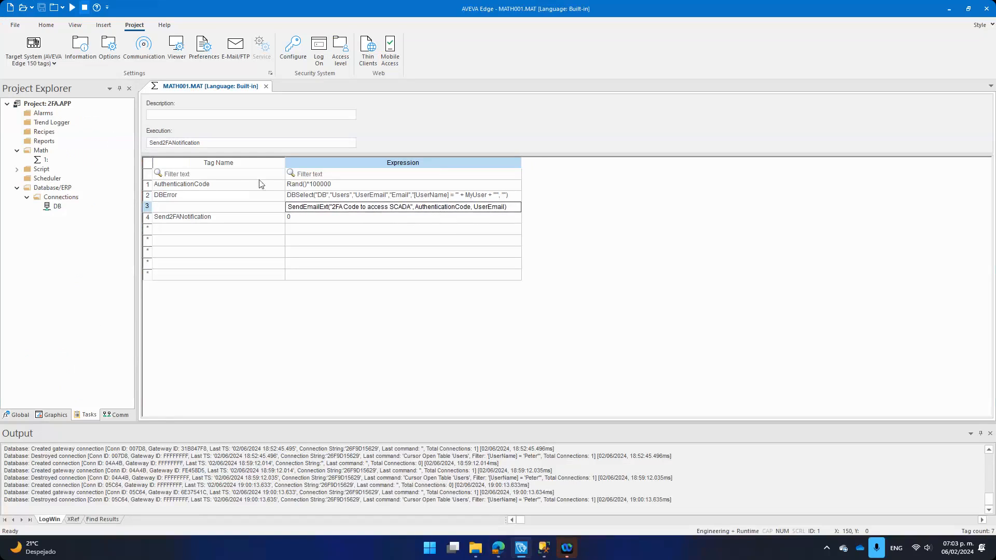
pyautogui.click(229, 187)
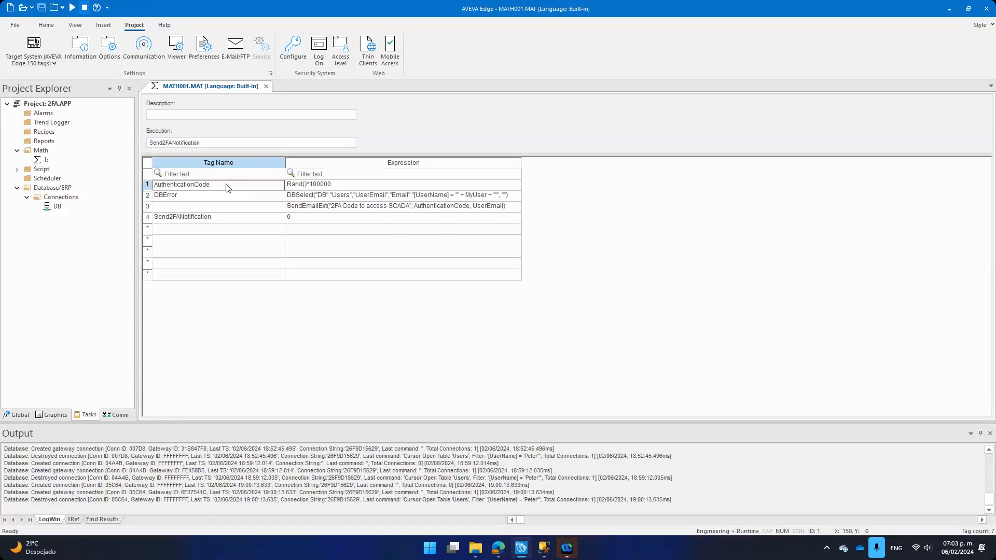
pyautogui.click(383, 209)
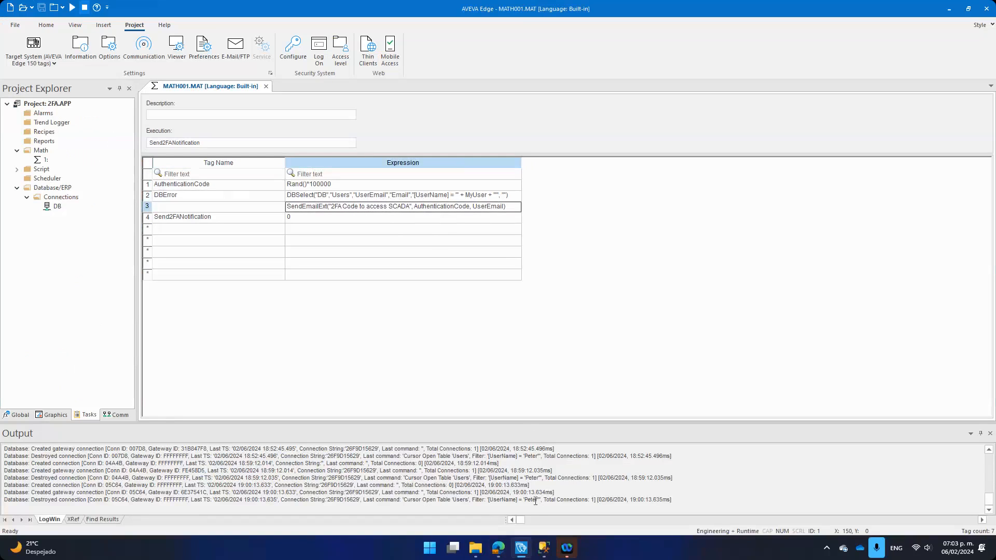
# Step: Glance at Gmail, then close the MATH001.MAT worksheet
pyautogui.click(498, 548)
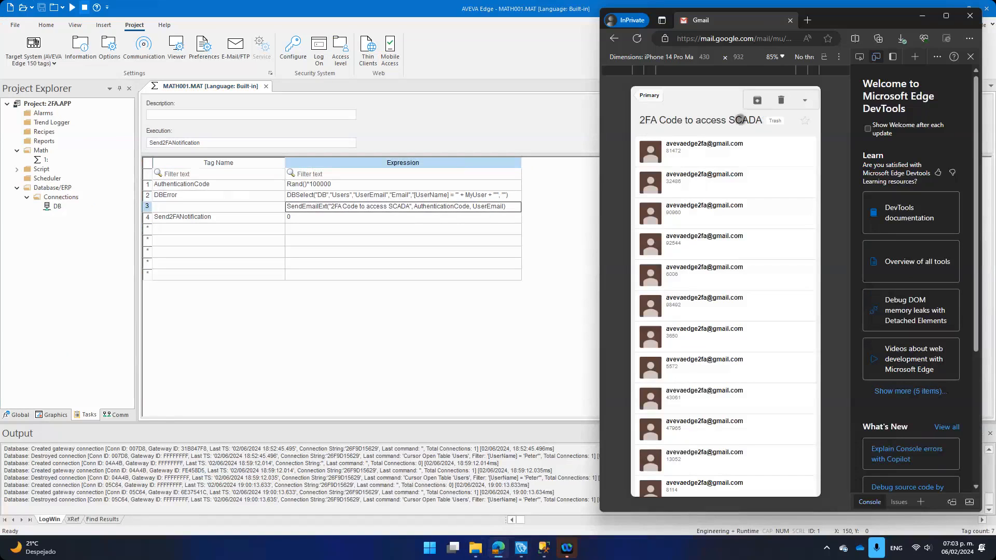
pyautogui.click(442, 233)
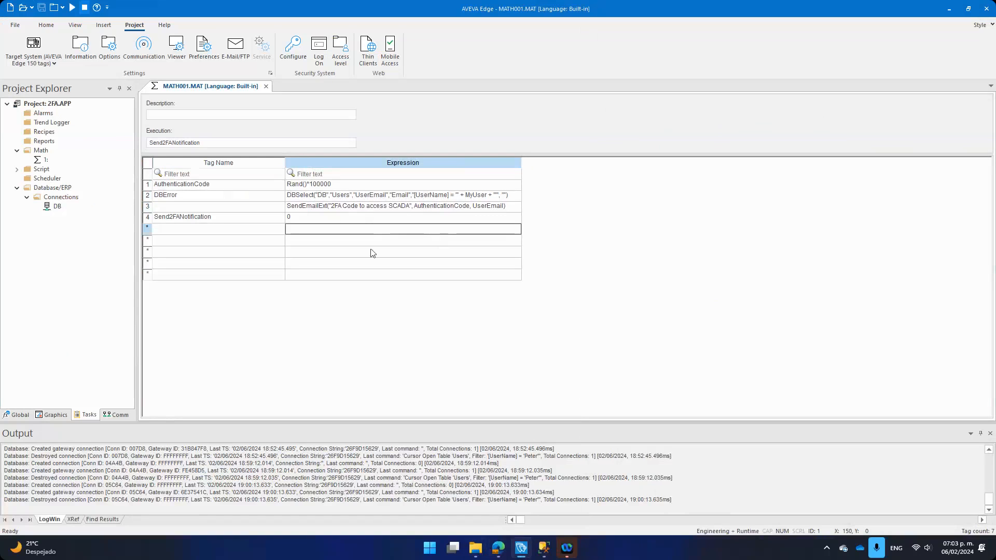
pyautogui.click(266, 87)
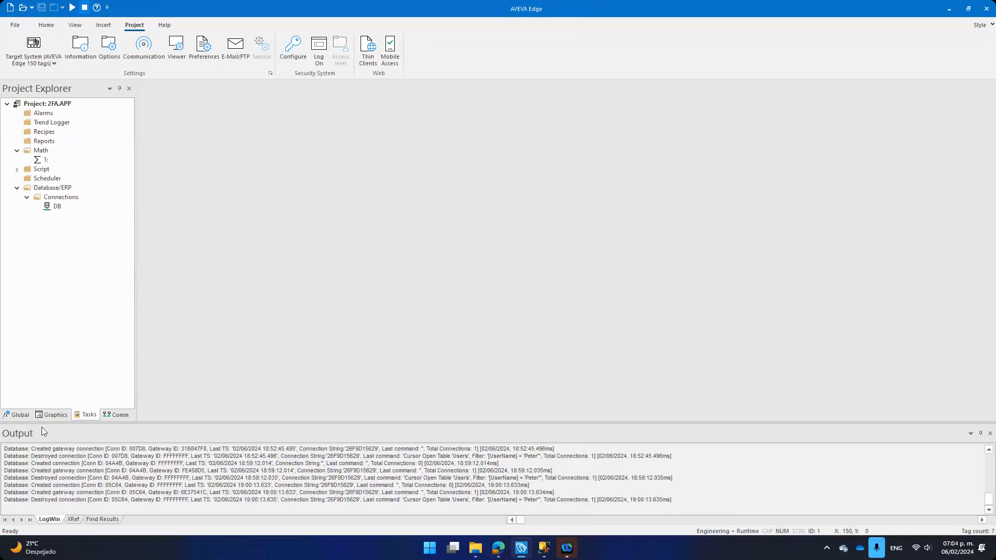
# Step: Open the LogOn and Main screens from the Graphics screen list
pyautogui.click(52, 411)
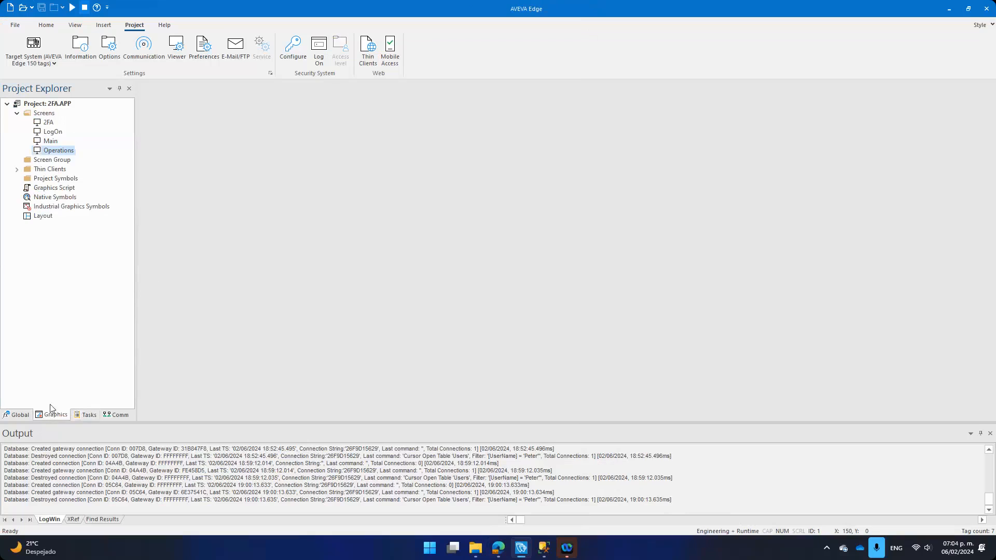
pyautogui.doubleClick(52, 132)
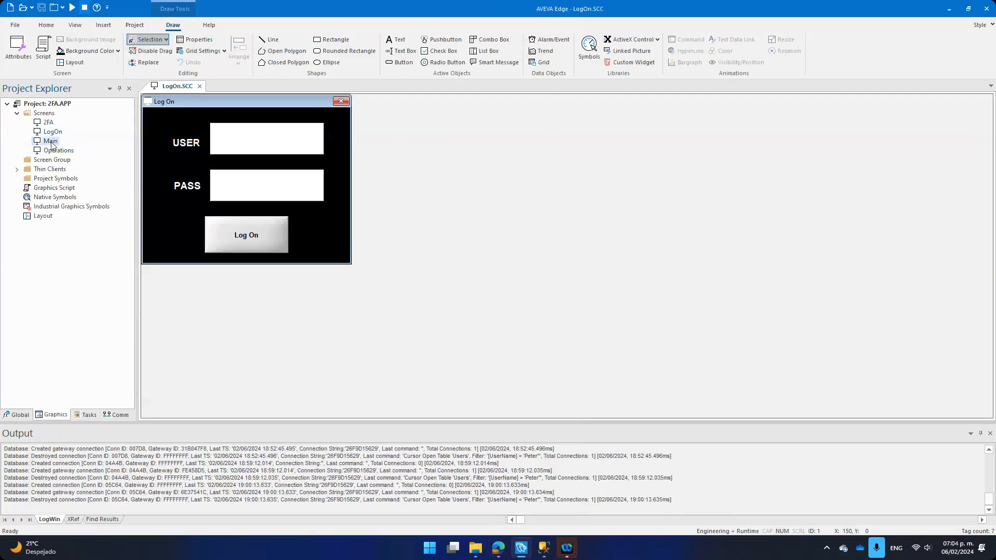
pyautogui.doubleClick(51, 144)
# Step: Check the Main screen's Access button command $Open("LogOn"), then return to the LogOn screen
pyautogui.click(369, 254)
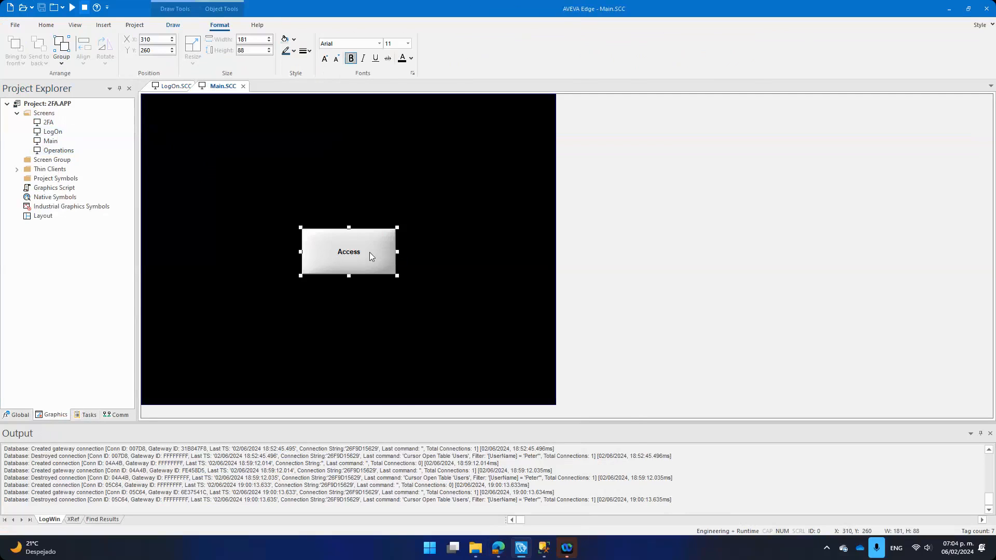
pyautogui.doubleClick(369, 252)
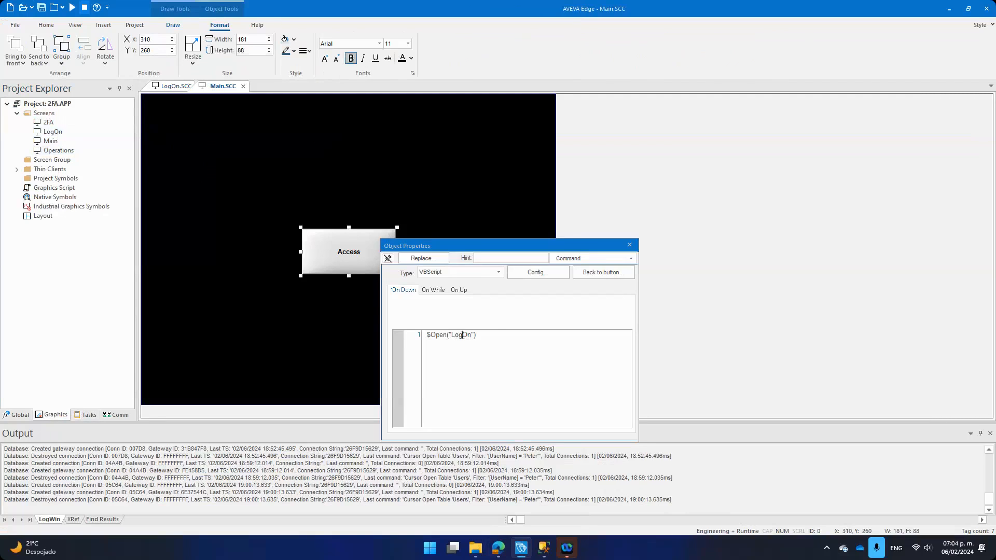
pyautogui.click(632, 251)
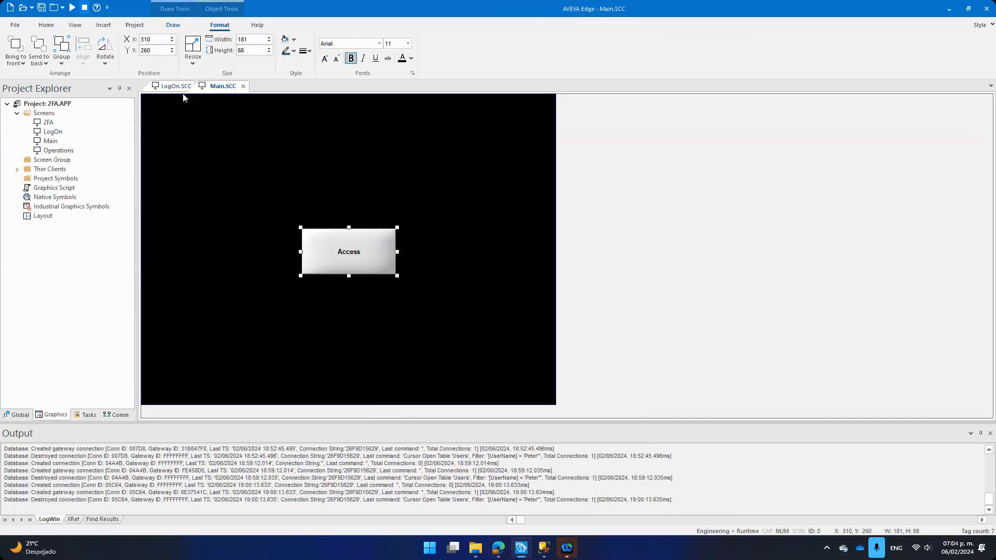
pyautogui.click(174, 87)
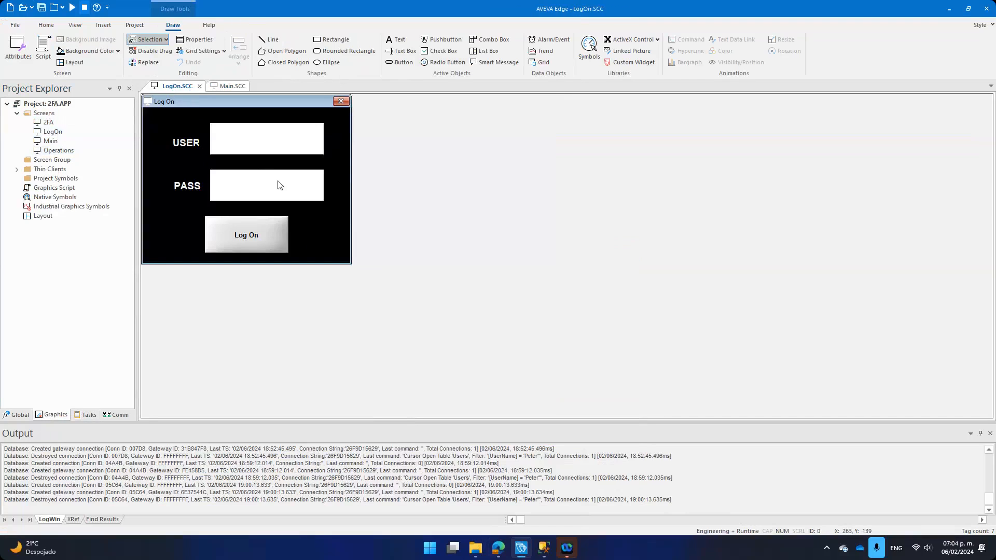
pyautogui.doubleClick(254, 149)
pyautogui.doubleClick(263, 185)
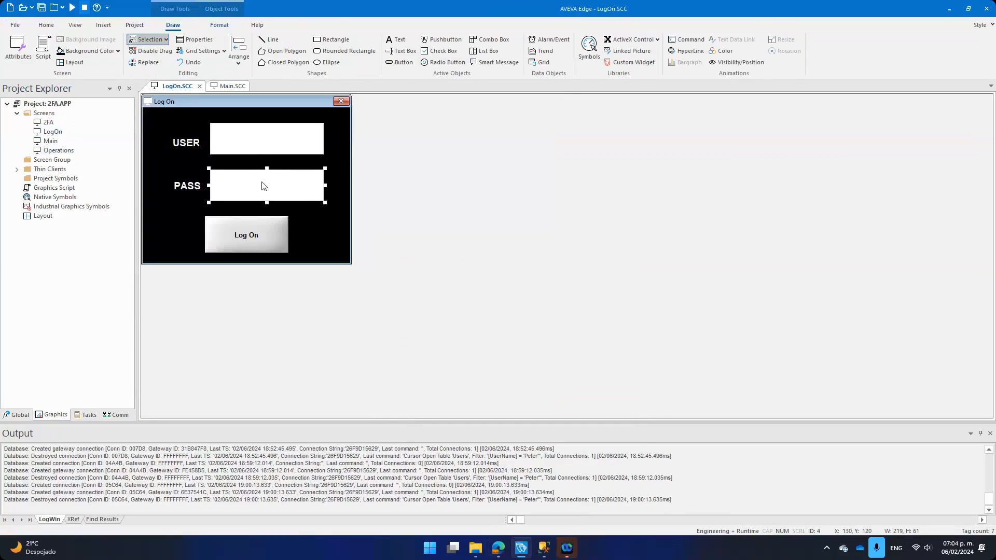
pyautogui.press('Escape')
pyautogui.click(265, 235)
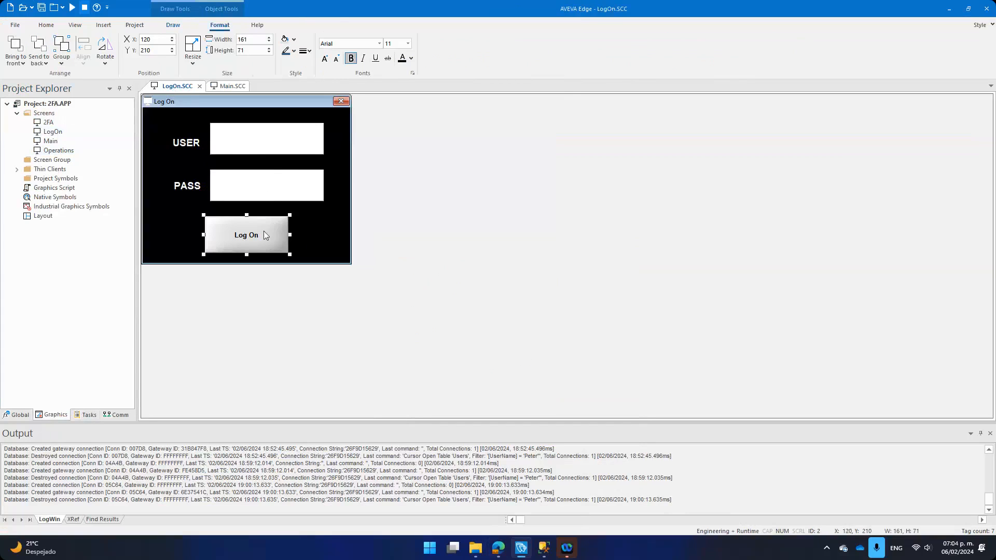
pyautogui.doubleClick(264, 232)
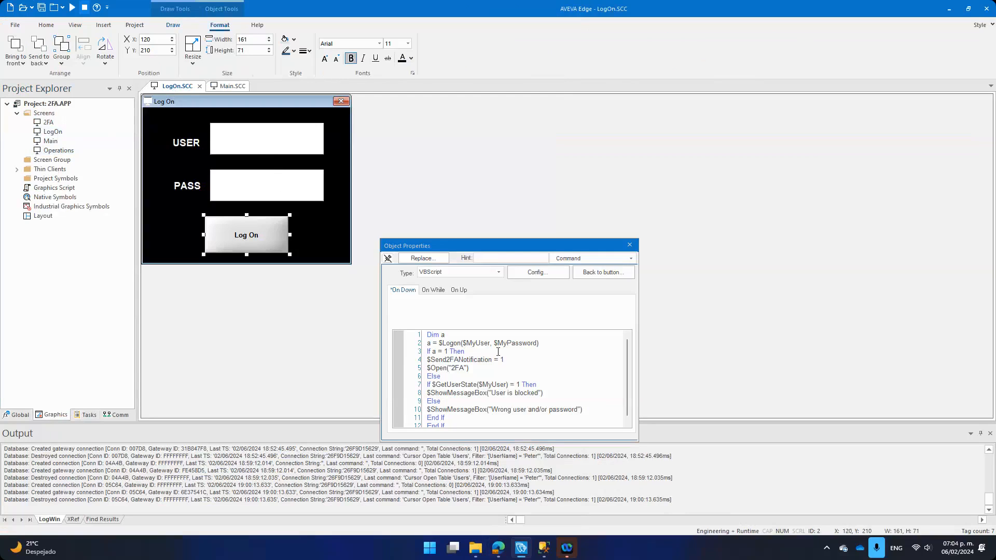
pyautogui.moveTo(439, 343)
pyautogui.mouseDown()
pyautogui.moveTo(472, 345)
pyautogui.moveTo(421, 344)
pyautogui.mouseUp()
pyautogui.scroll(-1, 475, 361)
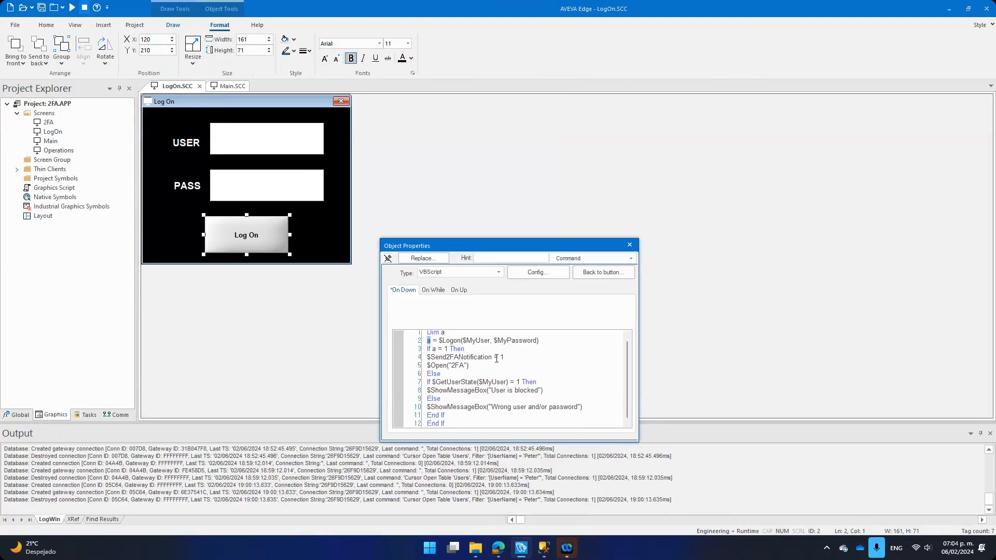
pyautogui.moveTo(494, 358); pyautogui.dragTo(428, 358)
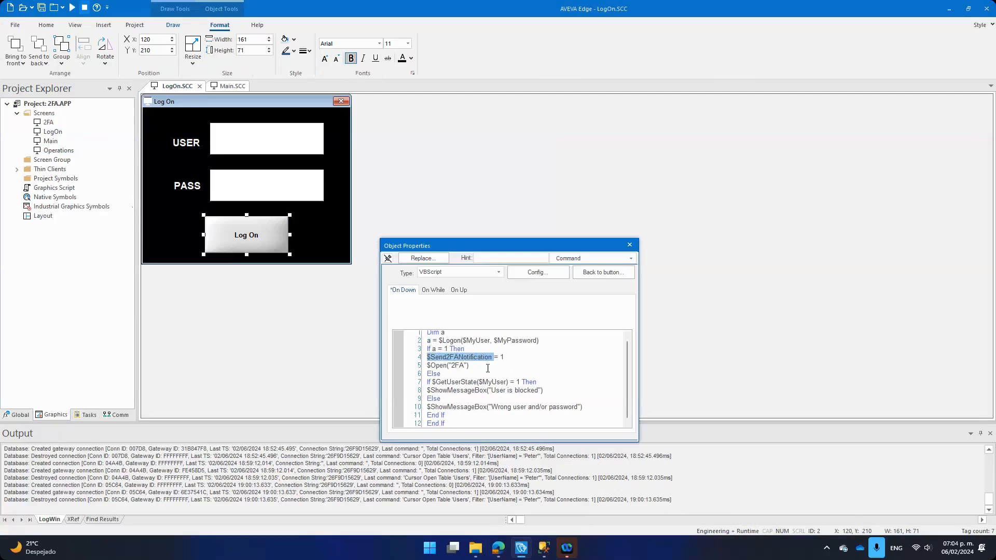
pyautogui.moveTo(474, 368); pyautogui.dragTo(404, 371)
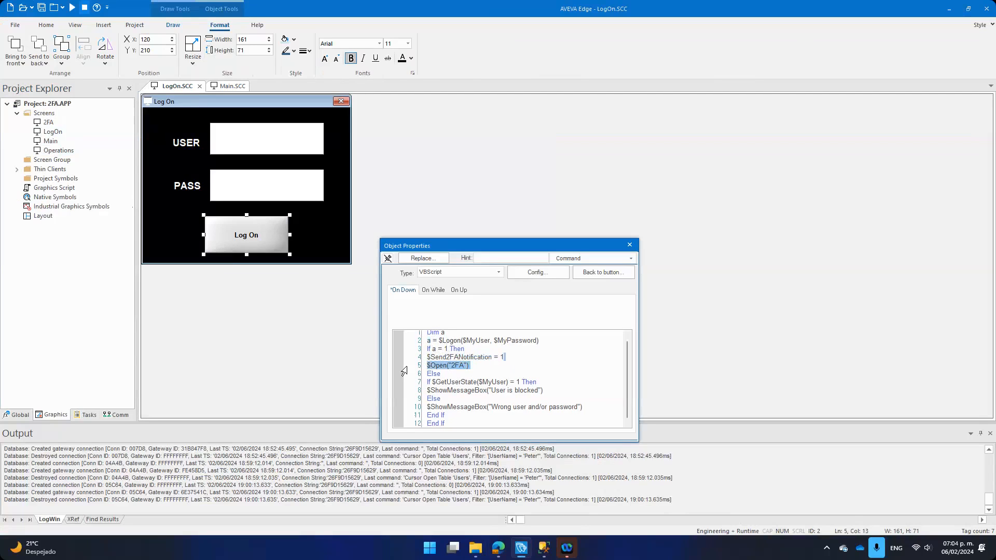
pyautogui.click(473, 368)
pyautogui.doubleClick(486, 357)
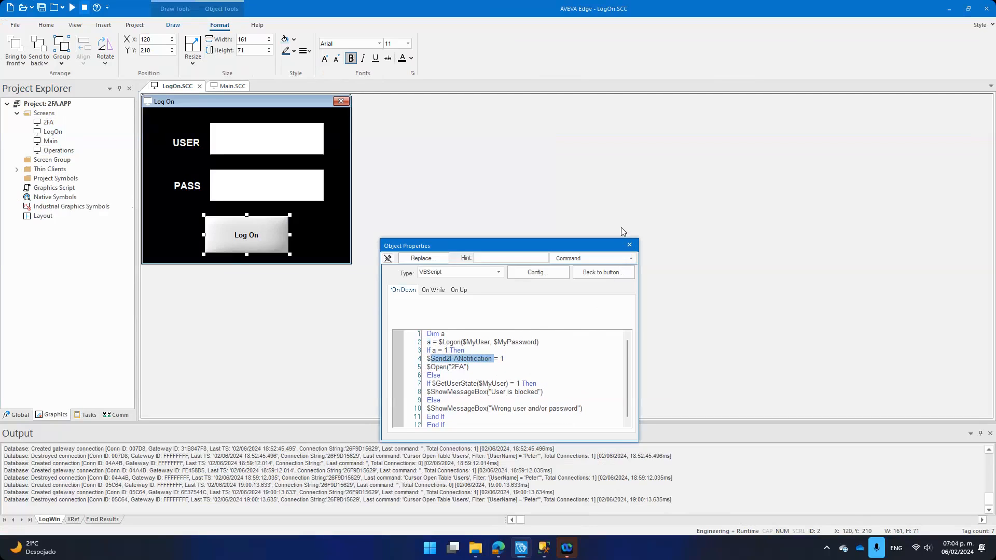
pyautogui.click(629, 246)
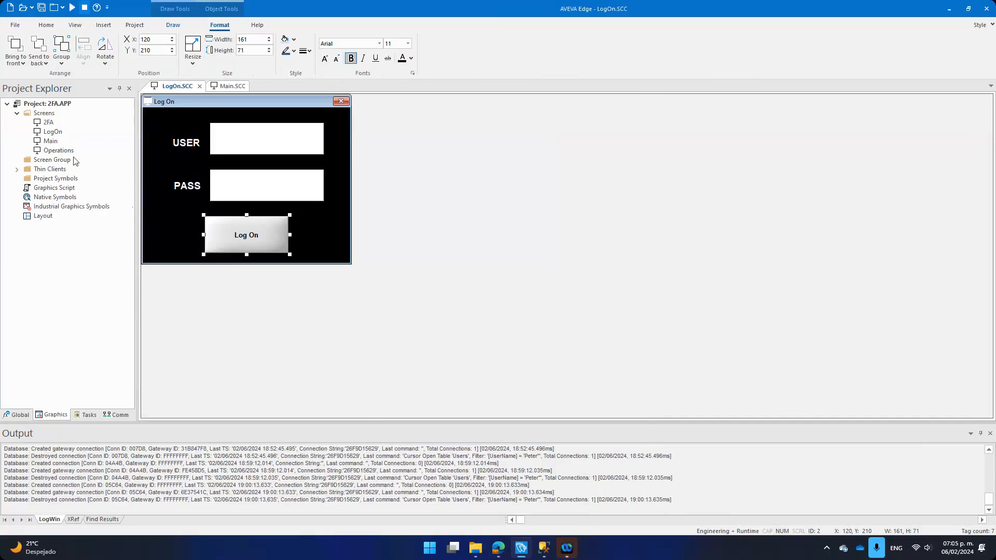
# Step: Open the 2FA screen and inspect the code text box's properties
pyautogui.doubleClick(47, 124)
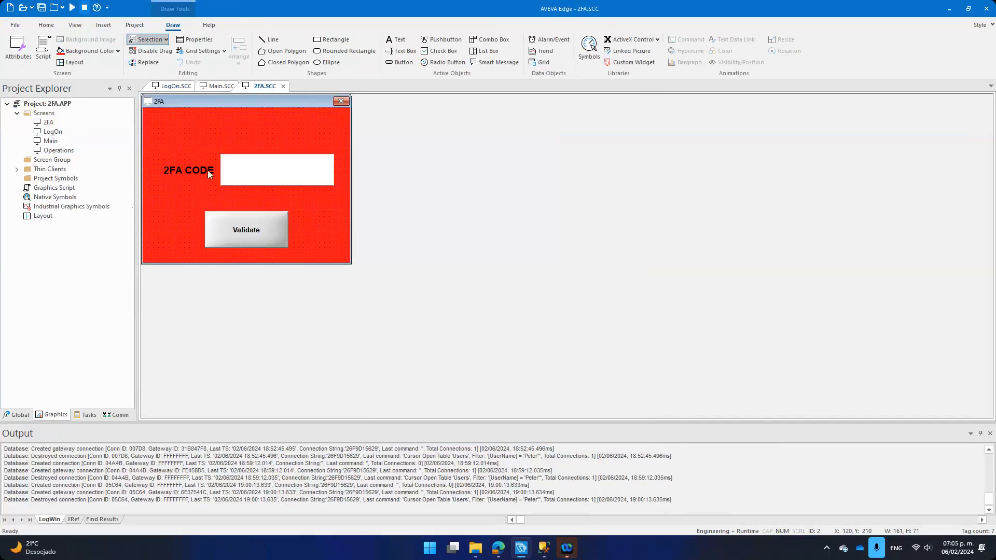
pyautogui.doubleClick(241, 176)
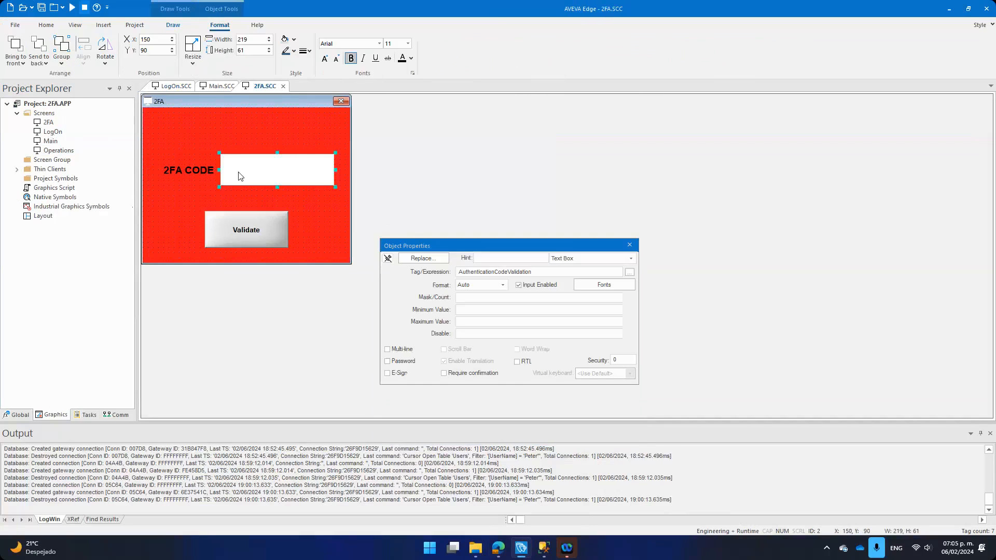
pyautogui.click(630, 245)
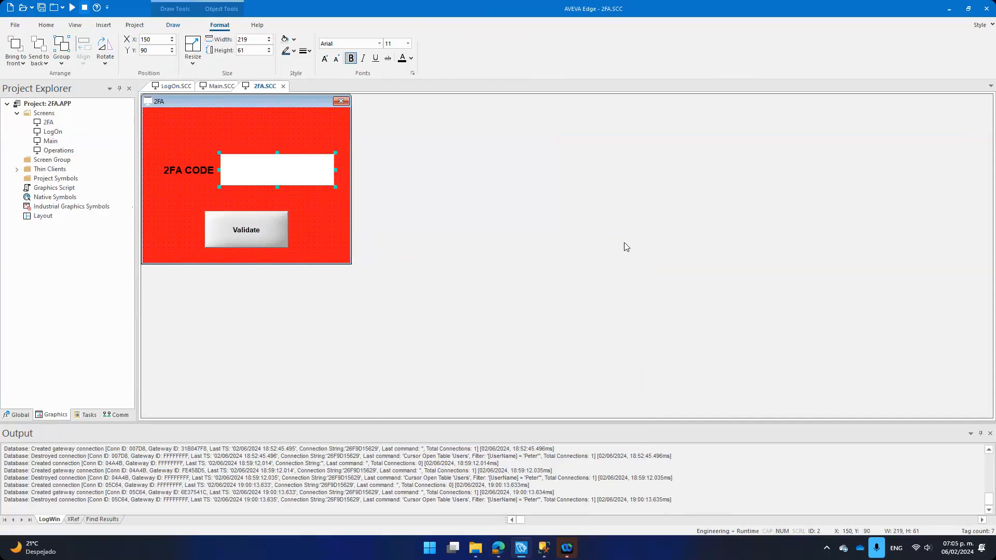
pyautogui.doubleClick(285, 170)
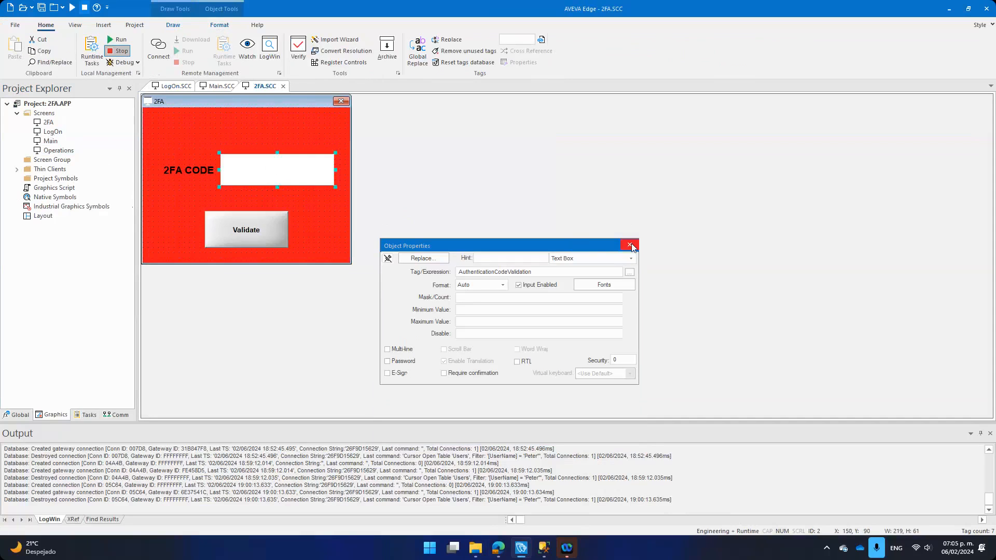
pyautogui.click(630, 244)
# Step: Review the Validate button's script unchanged, then open the Operations screen
pyautogui.click(260, 226)
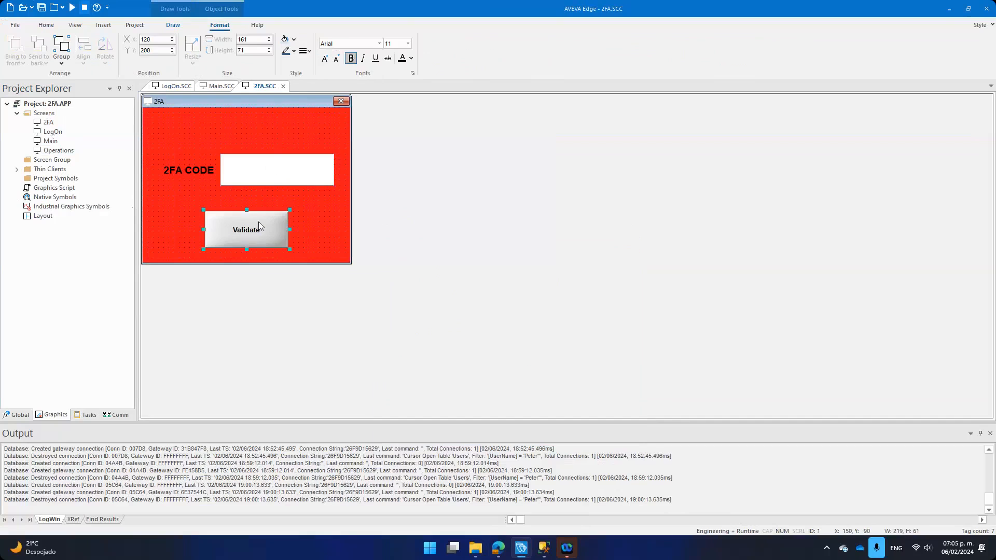
pyautogui.doubleClick(259, 223)
pyautogui.click(545, 277)
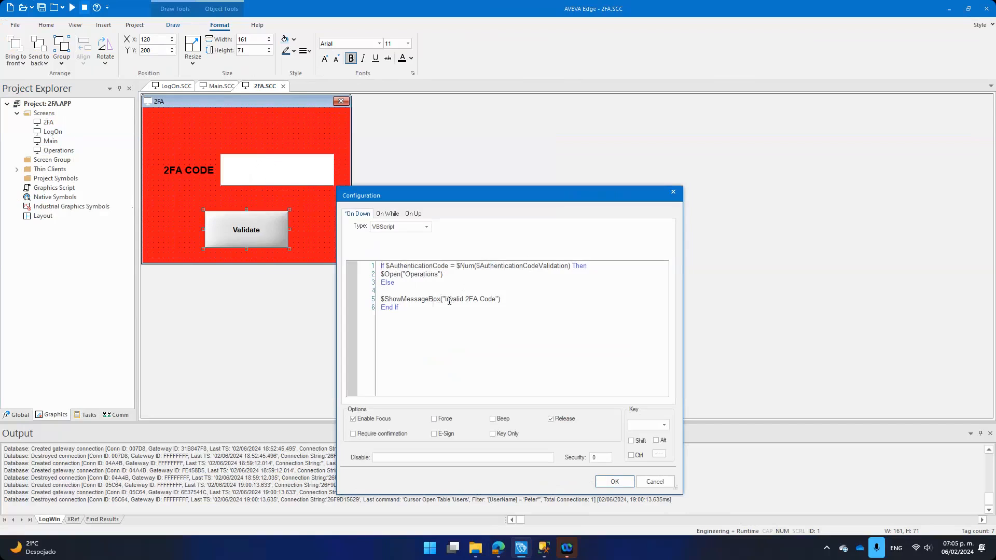
pyautogui.click(657, 483)
pyautogui.click(629, 247)
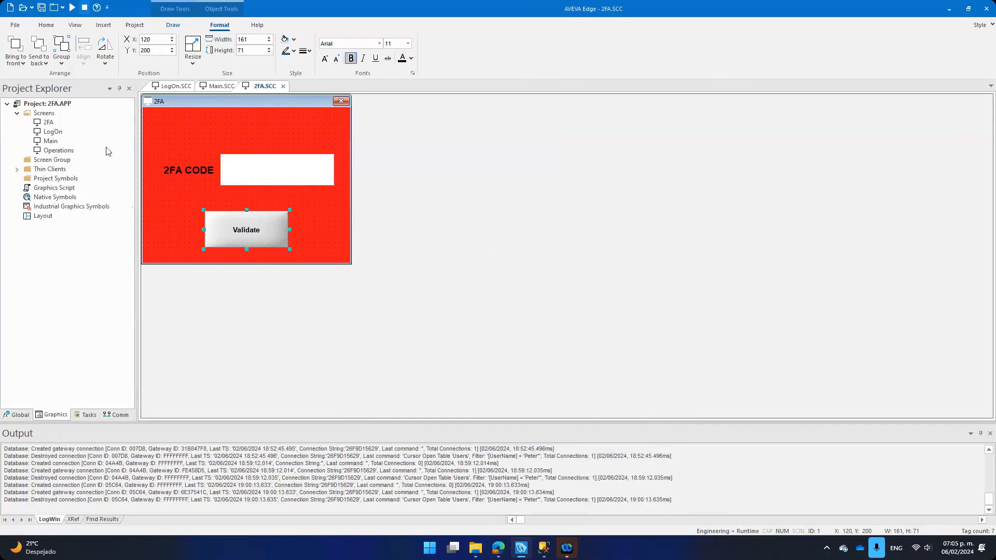
pyautogui.doubleClick(58, 150)
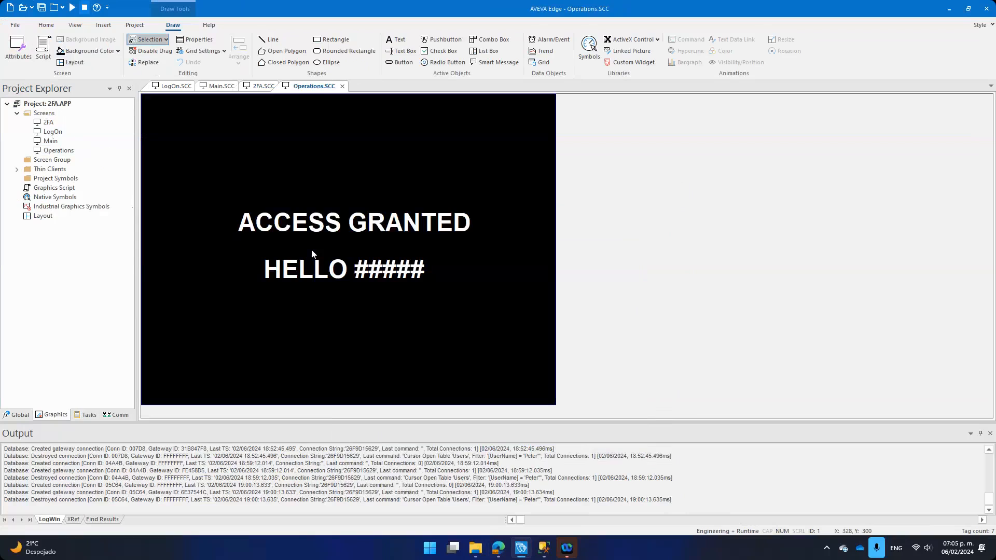
# Step: Close all open screens, declining to save LogOn.SCC, 2FA.SCC and the remaining screen
pyautogui.click(391, 276)
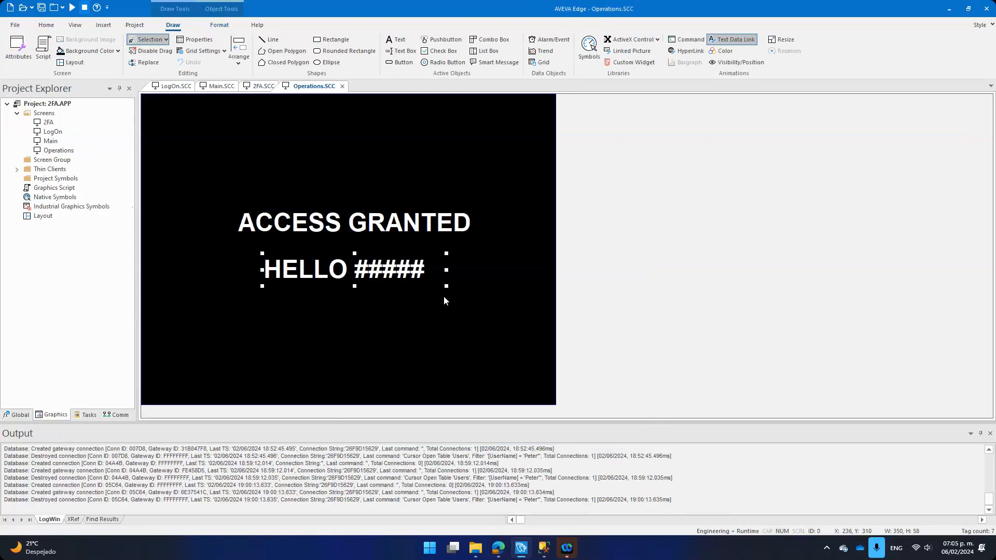
pyautogui.rightClick(322, 87)
pyautogui.click(362, 116)
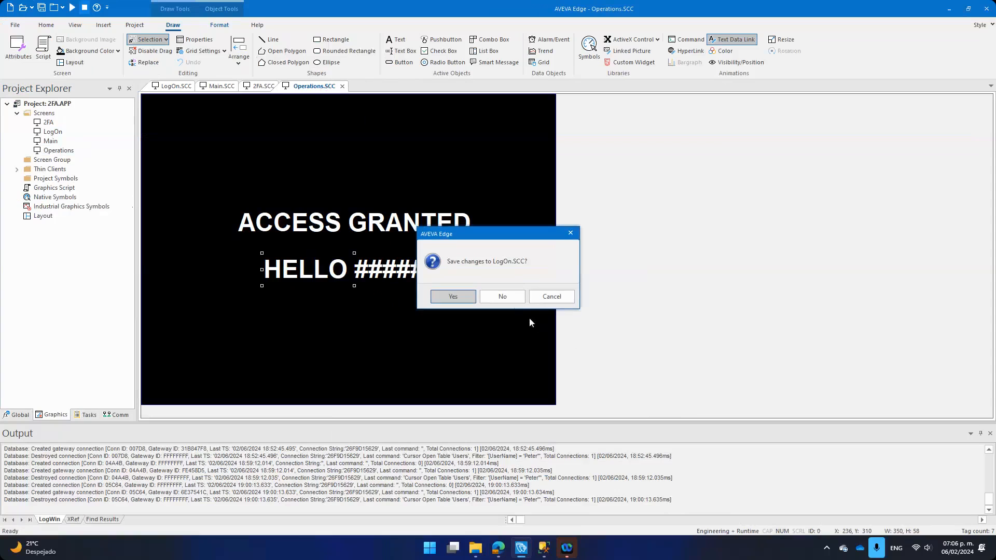
pyautogui.click(511, 298)
pyautogui.click(502, 295)
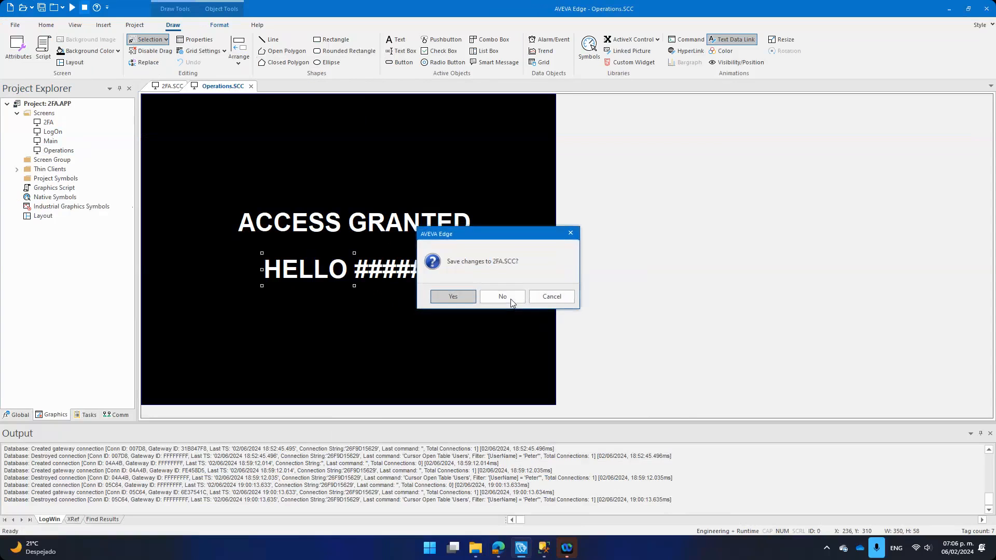
pyautogui.click(502, 295)
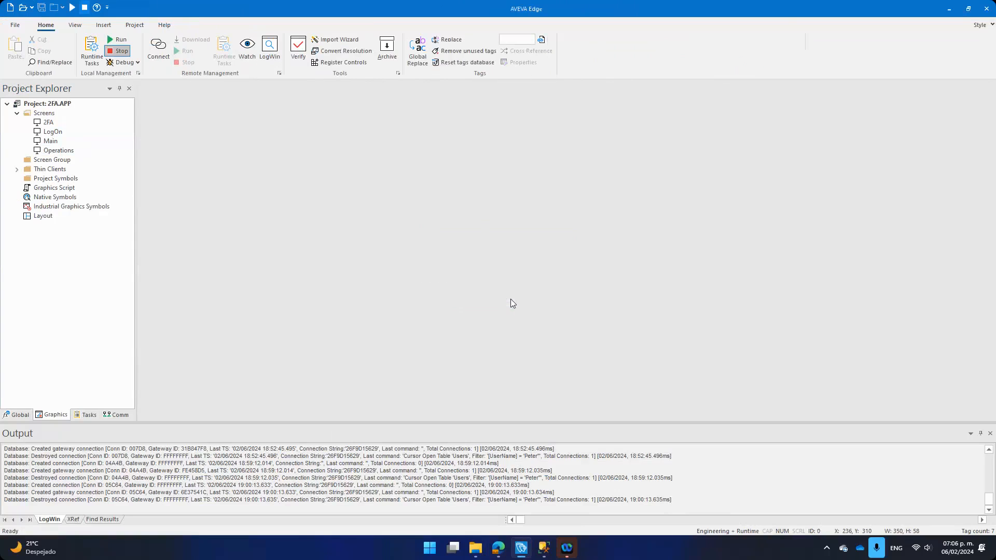
# Step: Run the project and log on with the user's name and password
pyautogui.click(123, 38)
pyautogui.write('Peter')
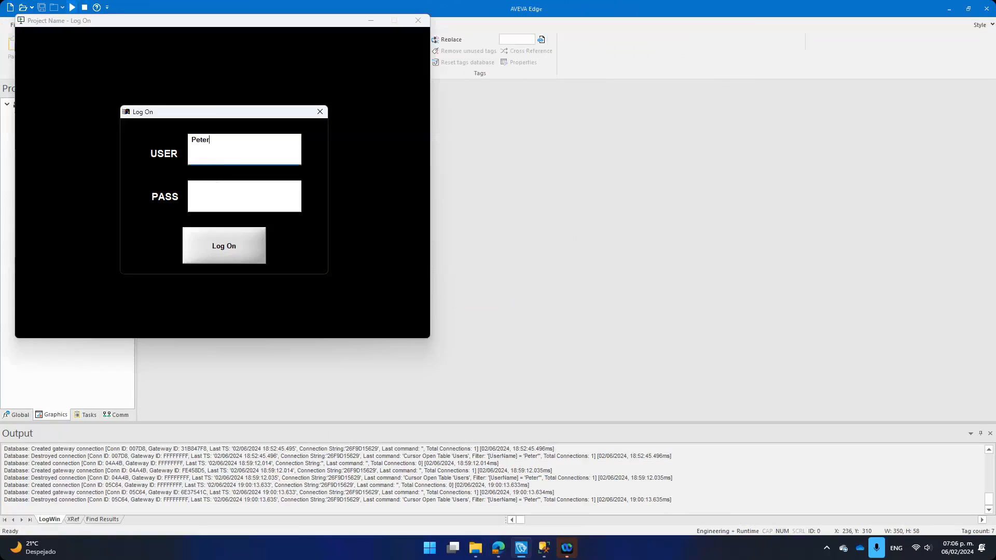
pyautogui.press('Tab')
pyautogui.write('1234')
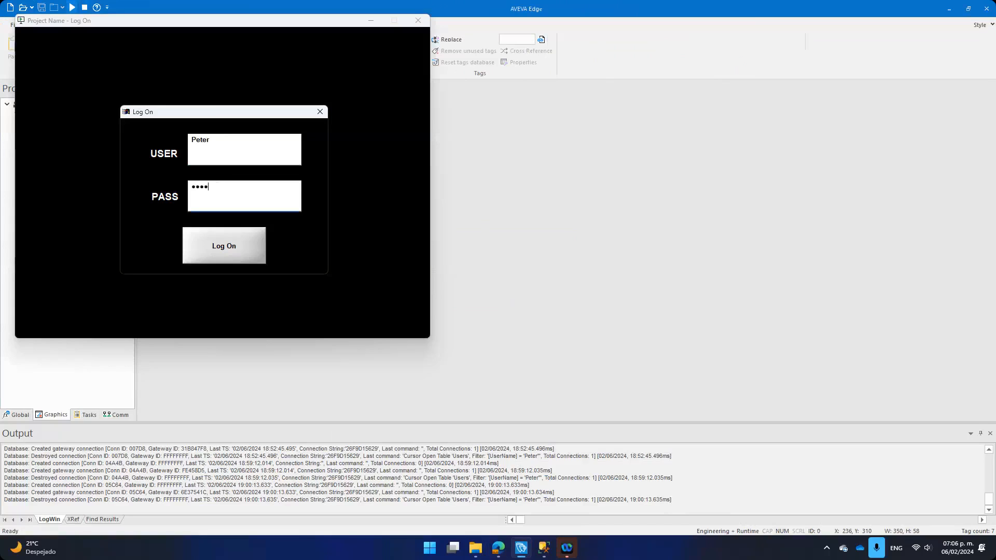
pyautogui.click(221, 262)
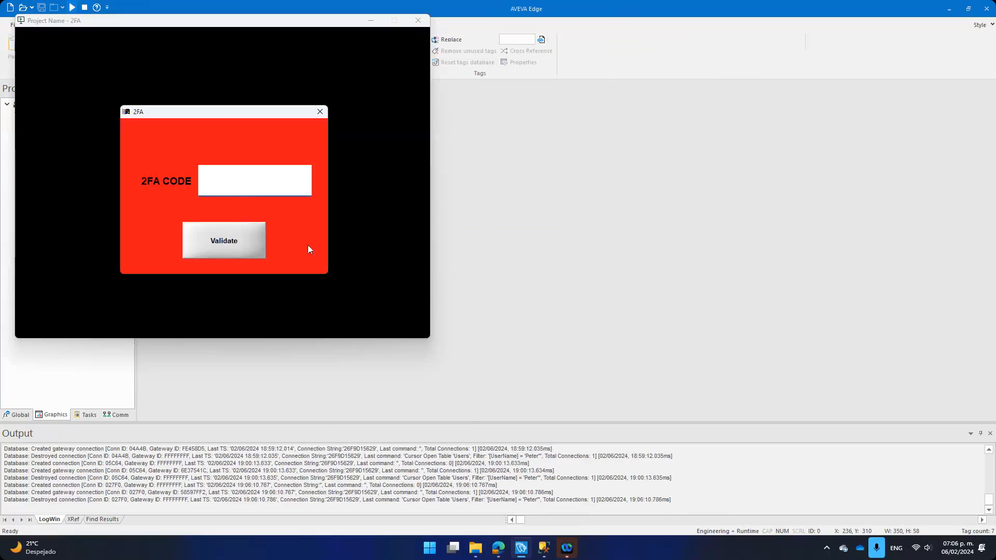
# Step: Open the '2FA Code to access SCADA' email, try a wrong code, and dismiss the Invalid 2FA Code error
pyautogui.click(498, 548)
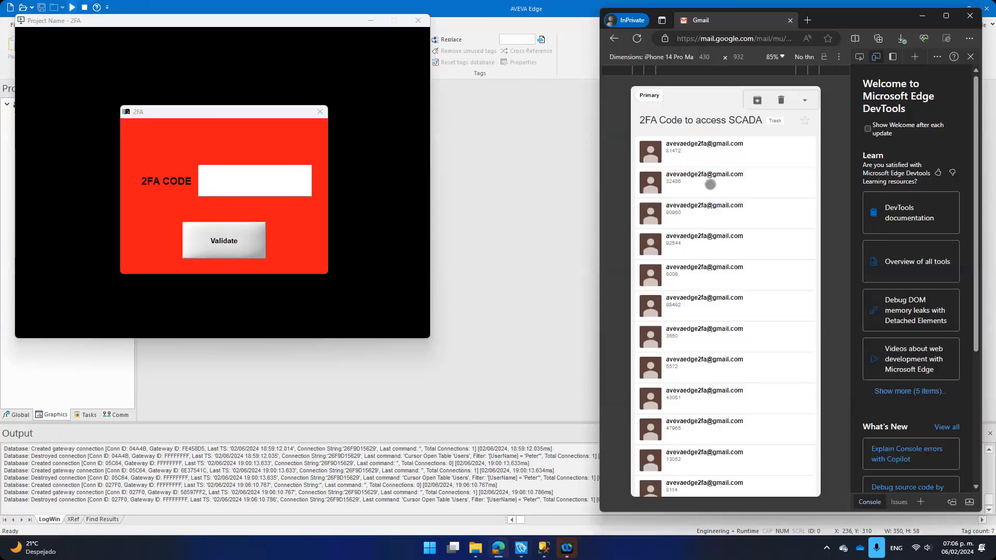
pyautogui.click(655, 98)
pyautogui.click(660, 95)
pyautogui.click(712, 146)
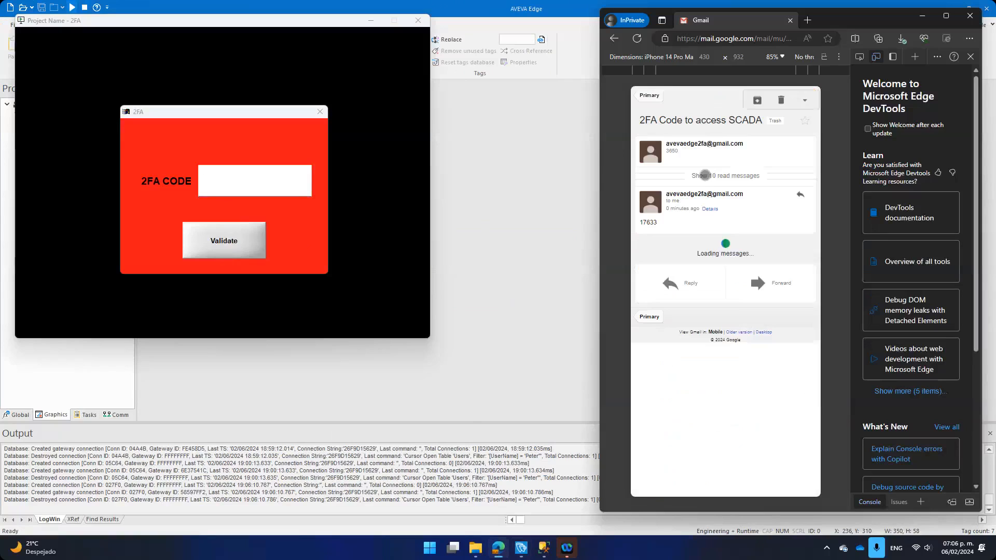
pyautogui.click(267, 184)
pyautogui.write('342534543')
pyautogui.click(244, 241)
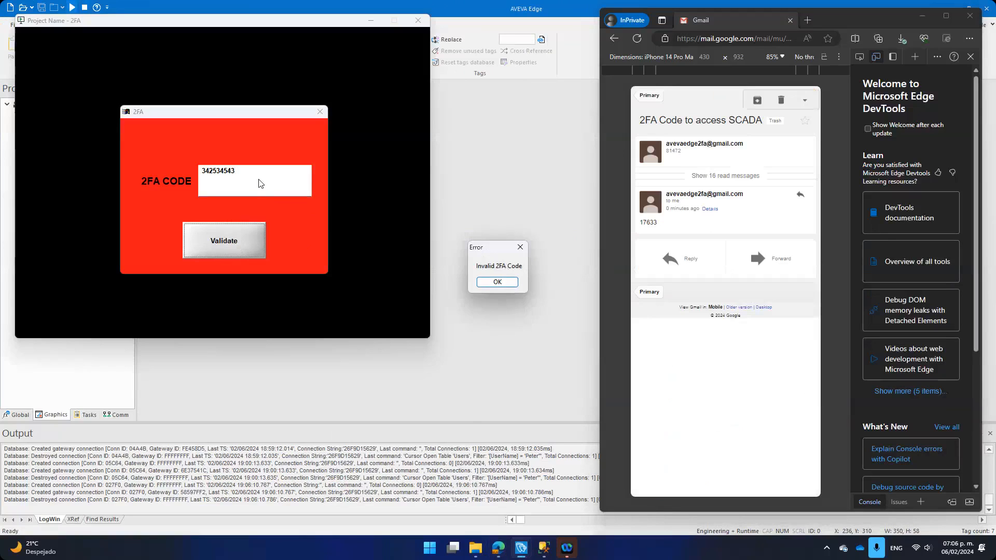
pyautogui.click(506, 284)
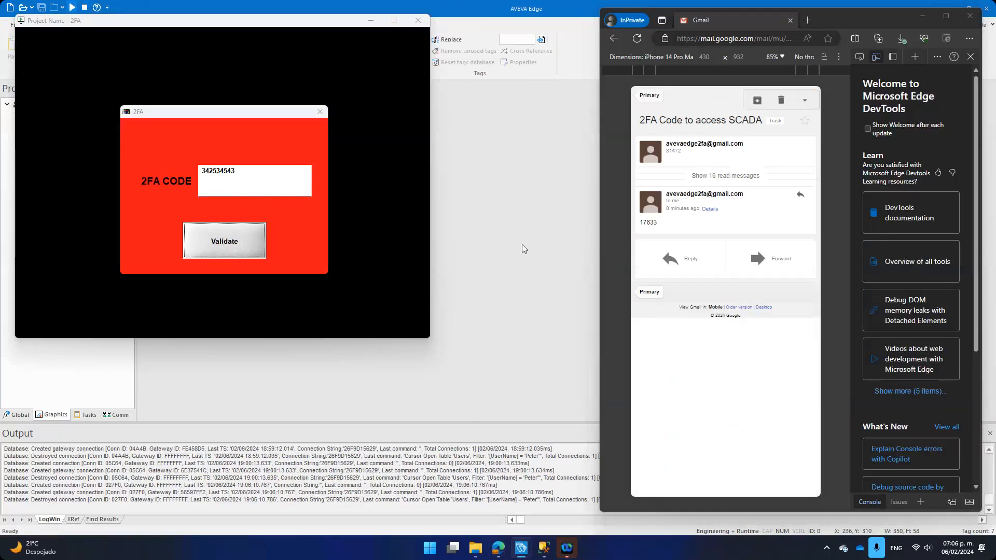
# Step: Enter the emailed 2FA code, validate to reach ACCESS GRANTED, and close the runtime
pyautogui.click(275, 186)
pyautogui.doubleClick(269, 181)
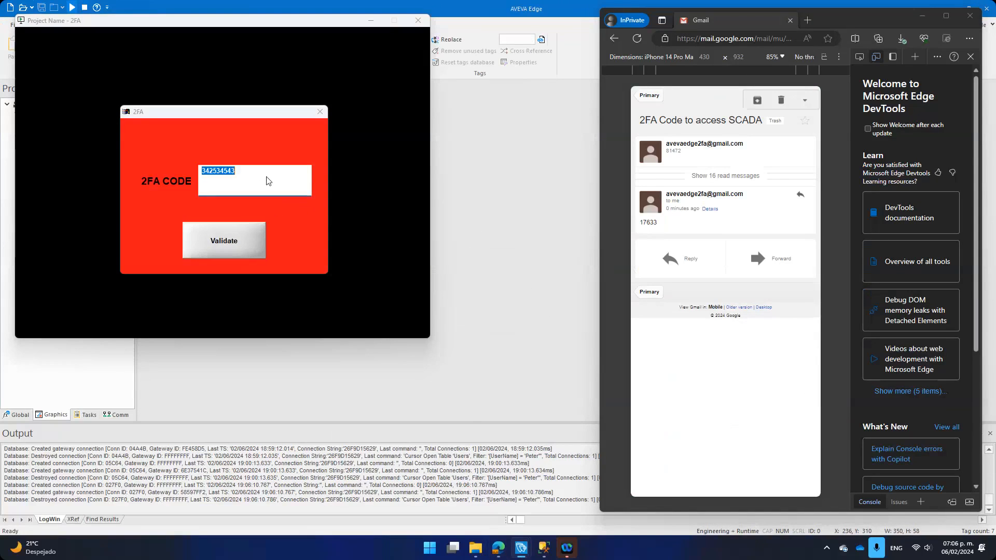
pyautogui.write('17633')
pyautogui.click(215, 237)
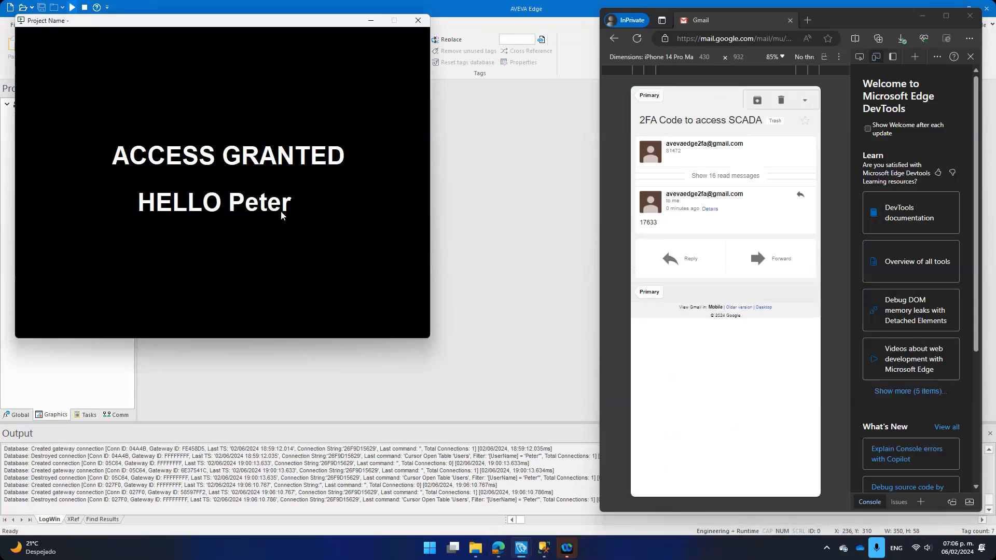
pyautogui.click(492, 235)
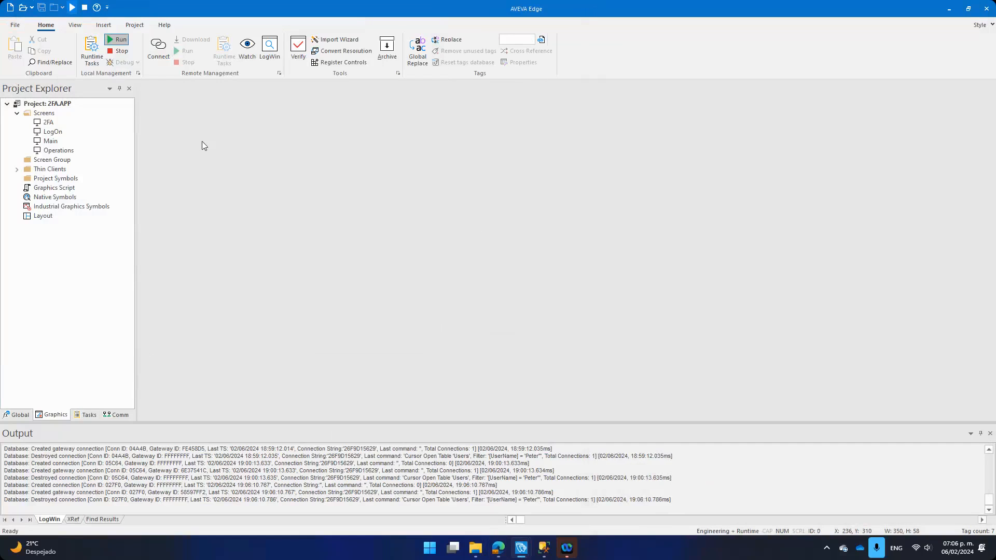